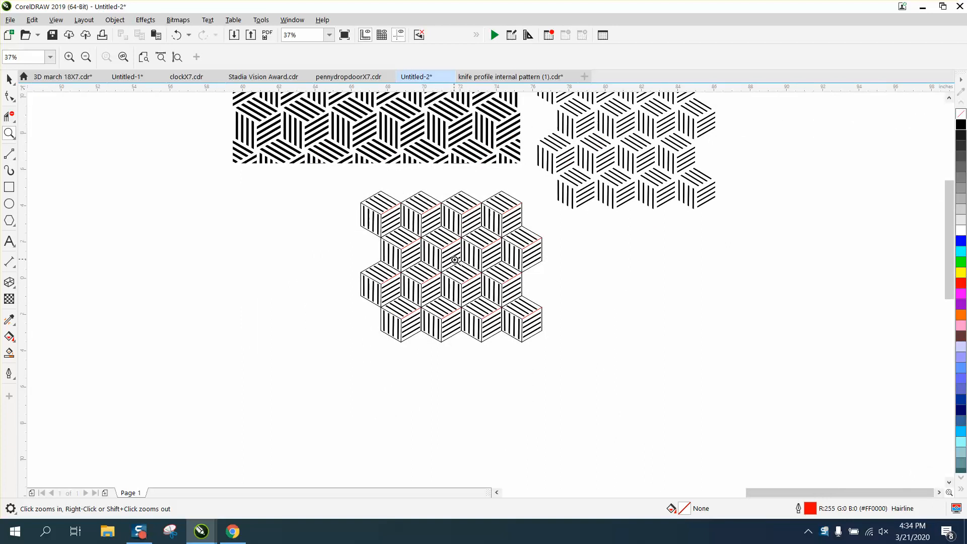
- Delete the existing red cube drawing from the page, including its inner lines
right_click(487, 246)
left_click_drag(592, 223, 613, 236)
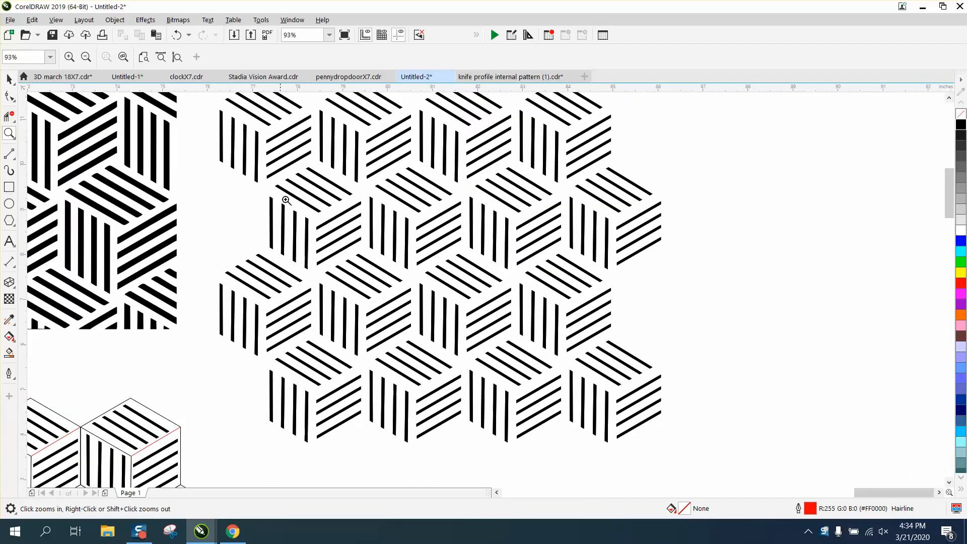
right_click(449, 225)
right_click(555, 249)
right_click(568, 257)
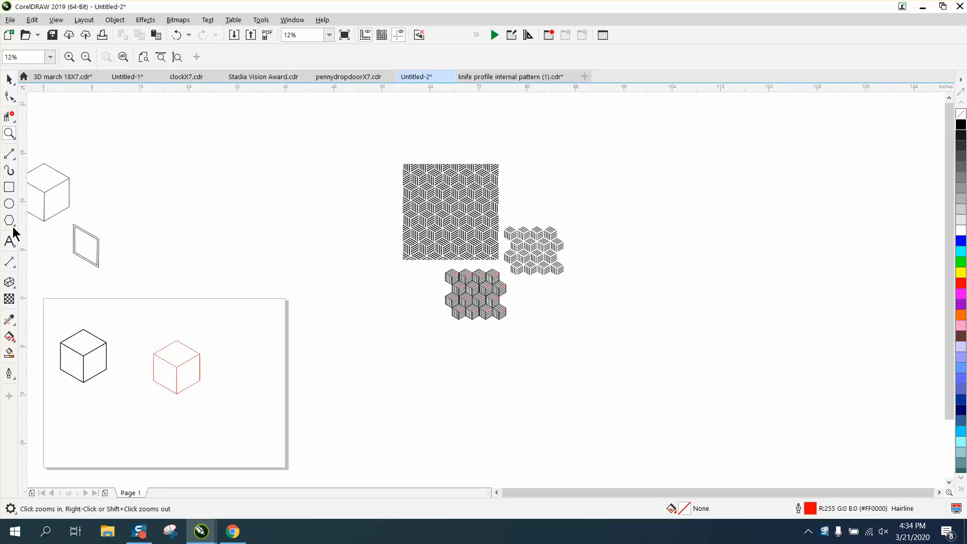
left_click_drag(77, 290, 328, 417)
left_click(9, 79)
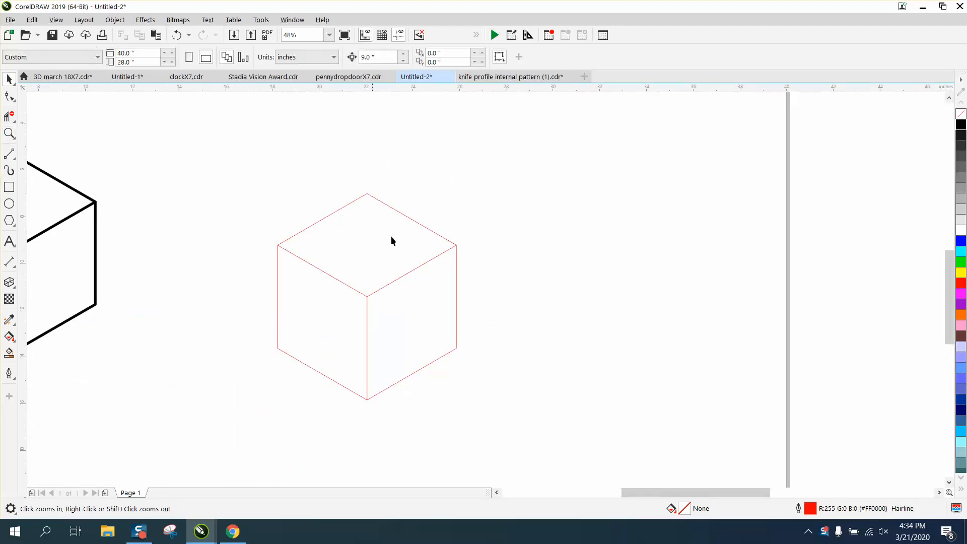
left_click(419, 241)
key("Delete")
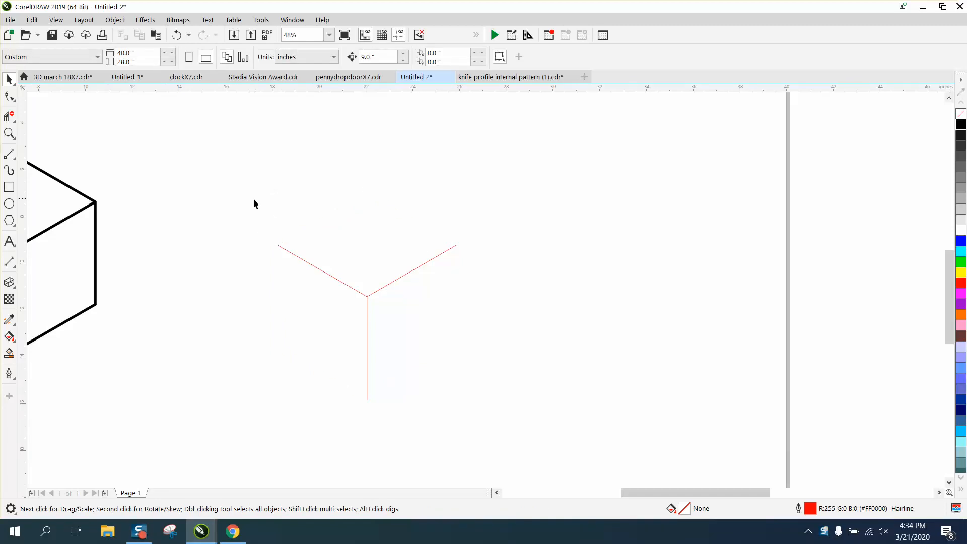
left_click_drag(552, 439, 552, 440)
key("Delete")
- Draw a six-sided polygon about 6.7 by 7.8 inches and connect its opposite corners with three straight lines
left_click(10, 222)
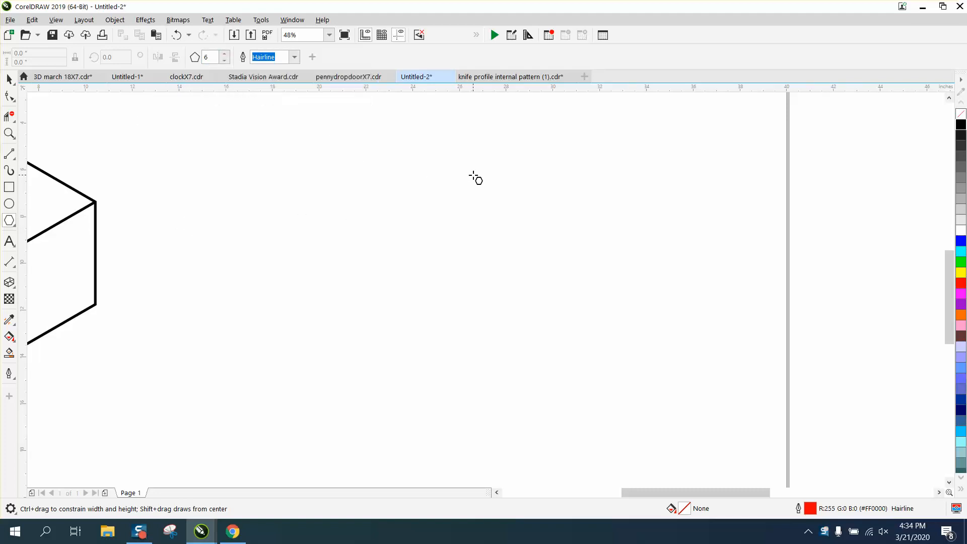
left_click_drag(470, 175, 299, 358)
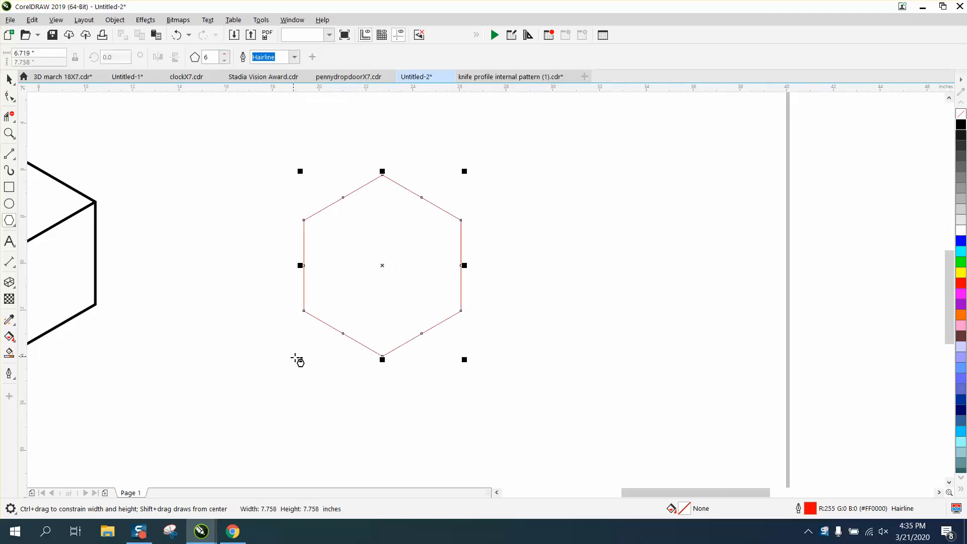
left_click(14, 157)
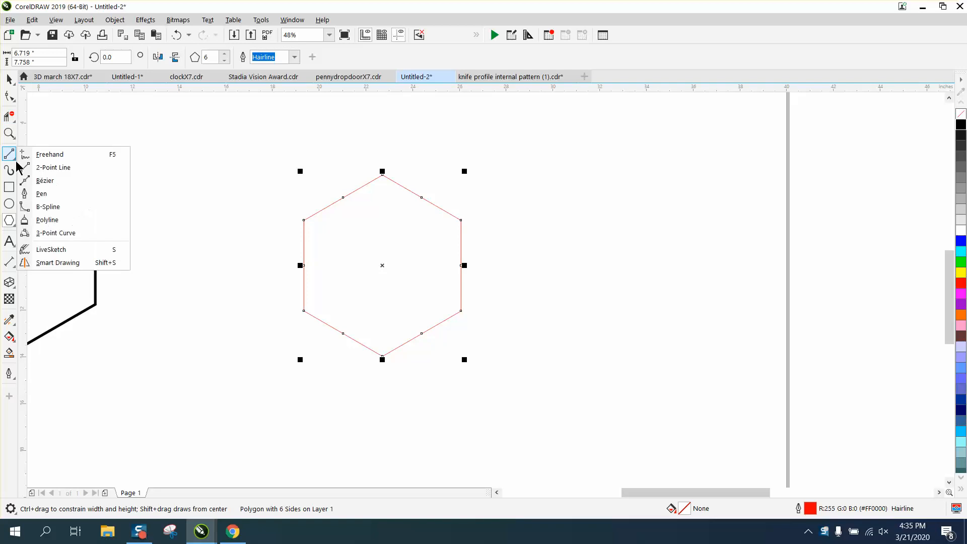
left_click(46, 153)
left_click_drag(305, 220, 462, 311)
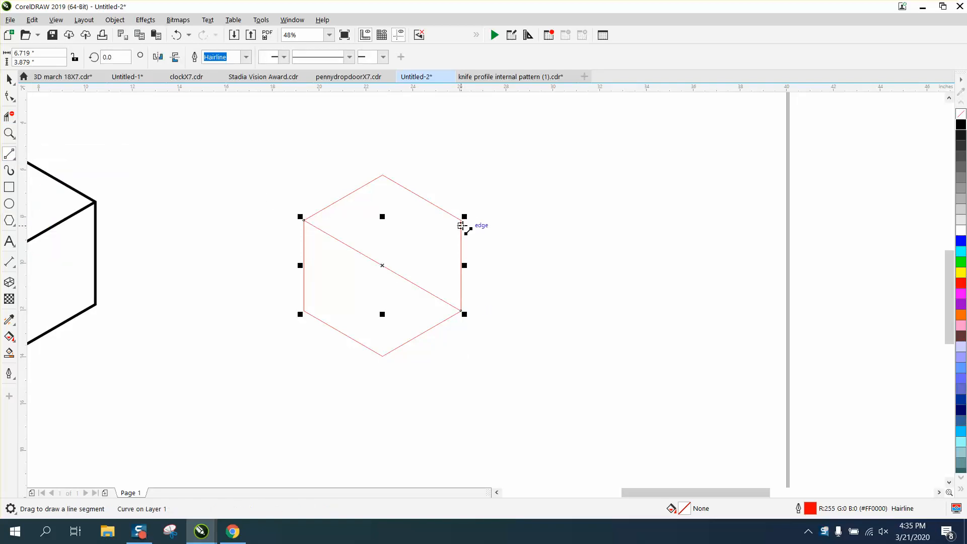
left_click_drag(461, 220, 304, 311)
left_click_drag(382, 356, 382, 176)
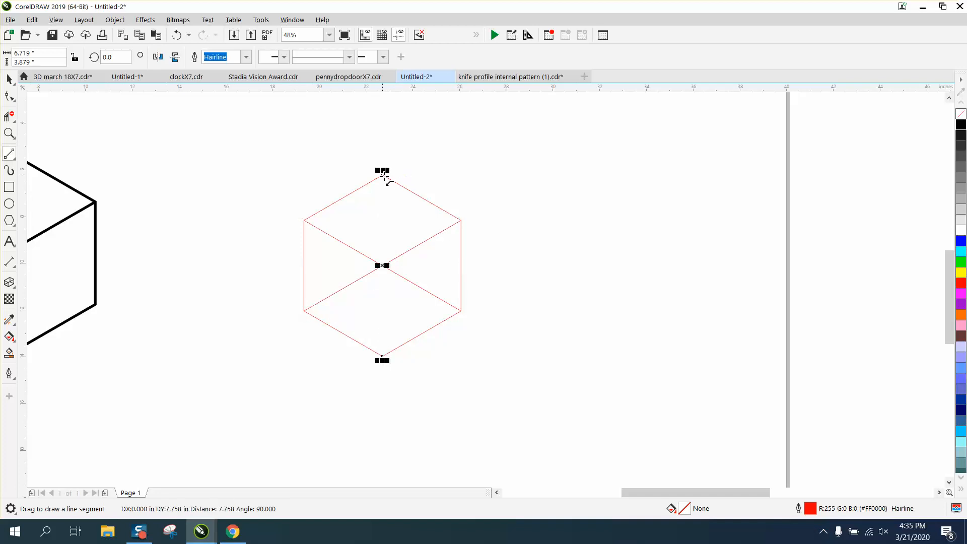
- Trim away the hexagon's upper vertical, lower-right and lower-left inner line segments so that a cube remains
left_click(9, 116)
left_click(392, 211)
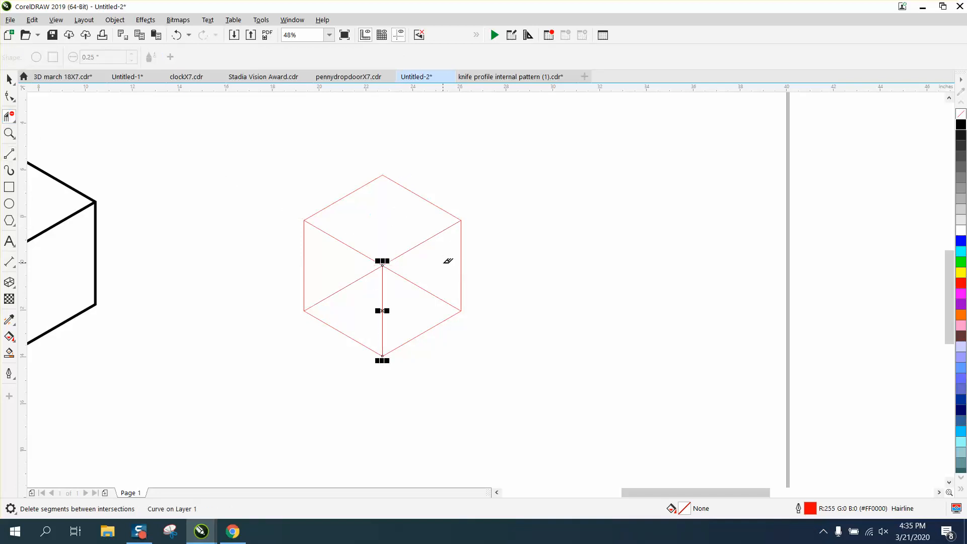
left_click(418, 289)
left_click(351, 283)
left_click(9, 79)
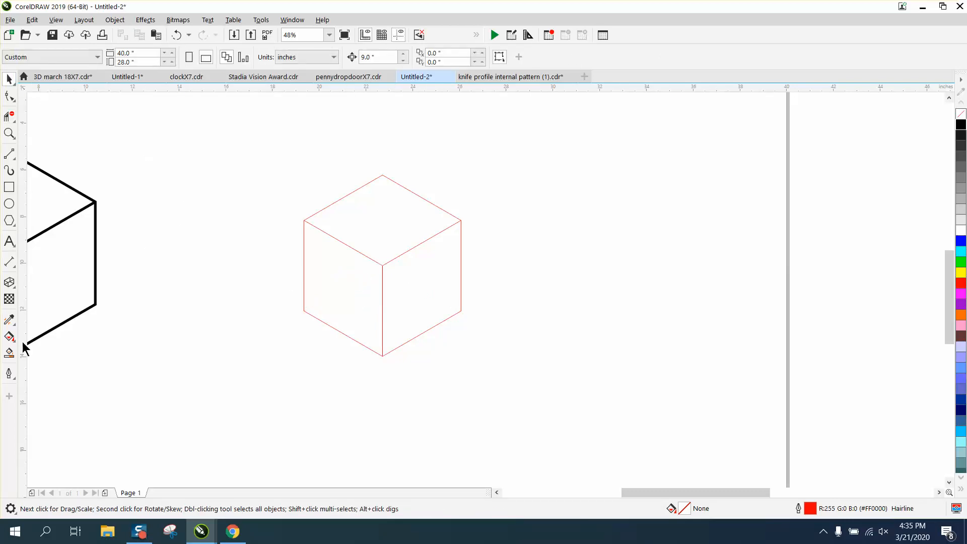
- Smart Fill the cube's right face, move the new shape 9 inches to the right and give it no fill and a black outline
left_click(9, 352)
left_click(418, 305)
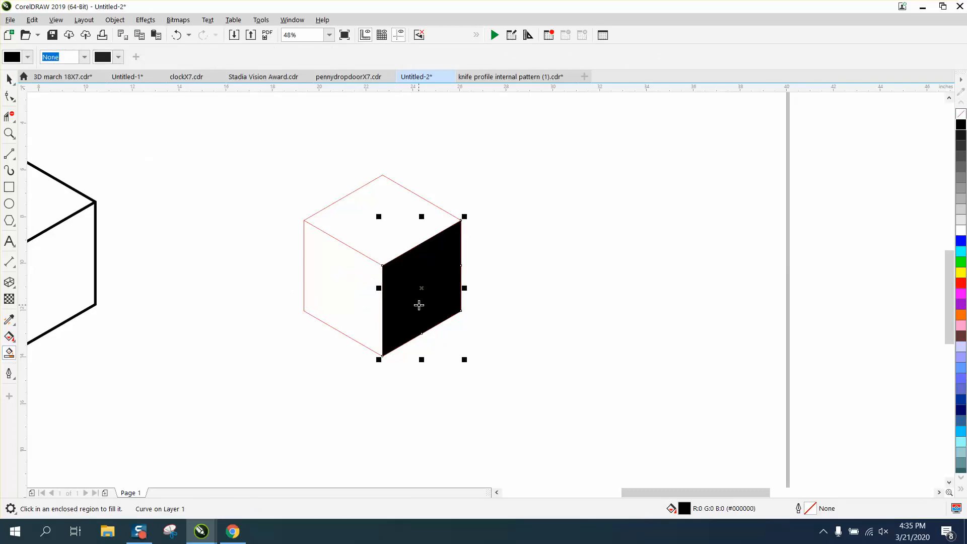
key("Right")
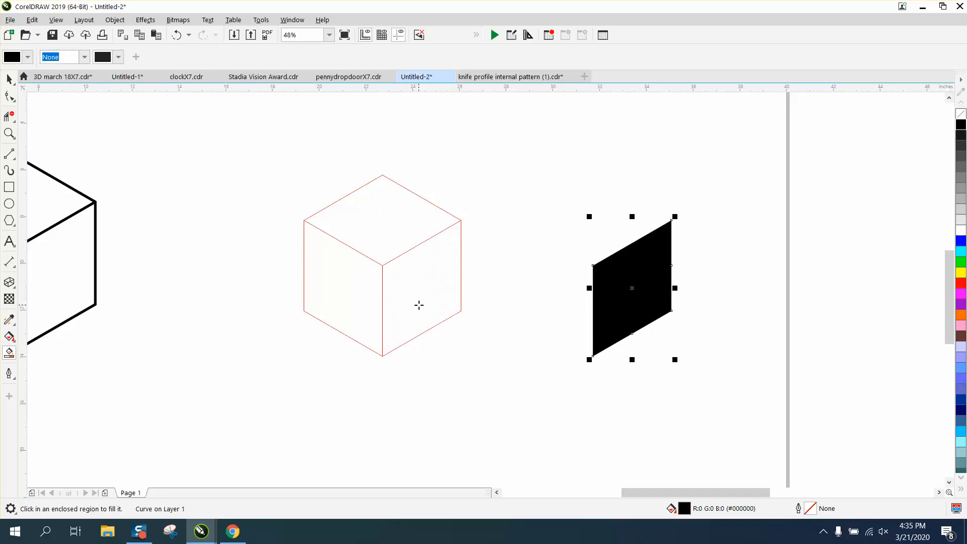
left_click(961, 114)
right_click(961, 125)
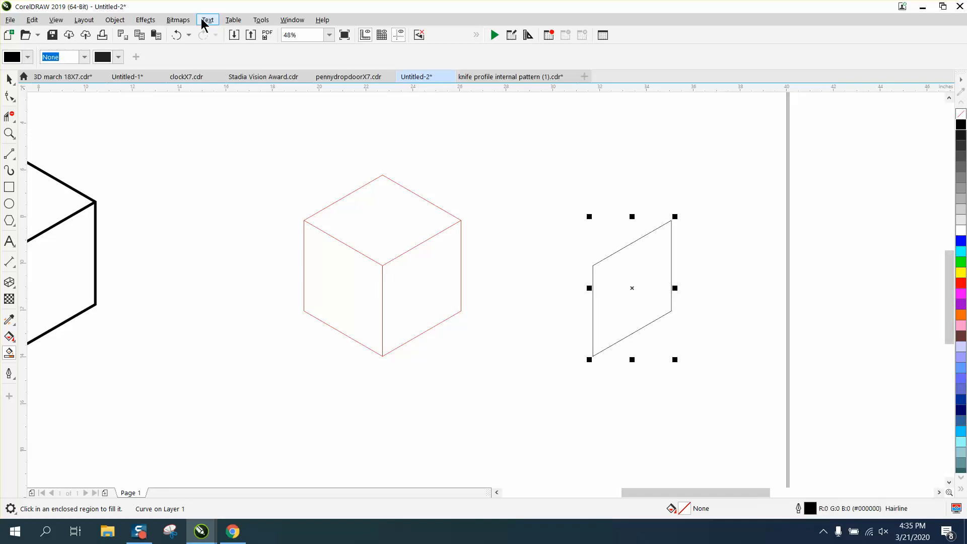
- Apply a one-step inside contour with a 0.25-inch offset to the copied cube face
left_click(143, 22)
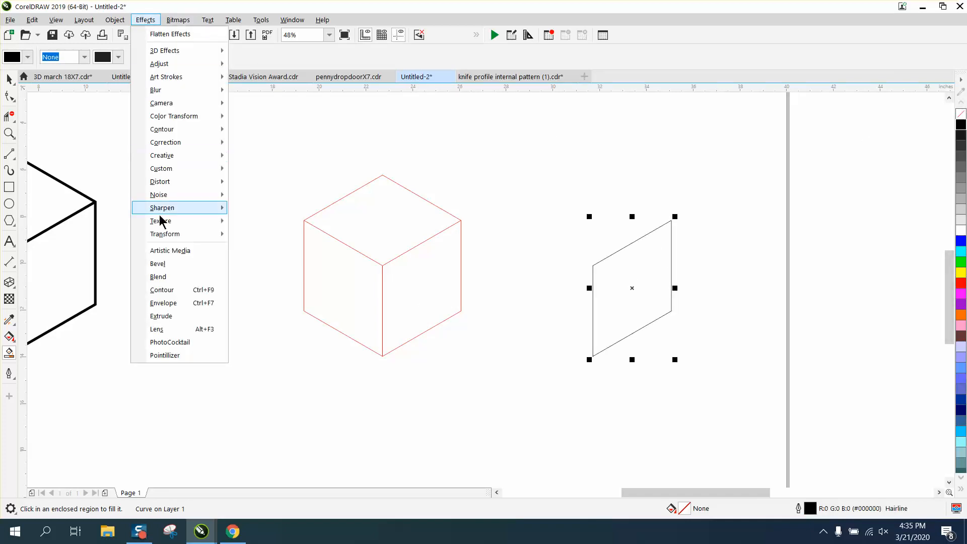
left_click(164, 290)
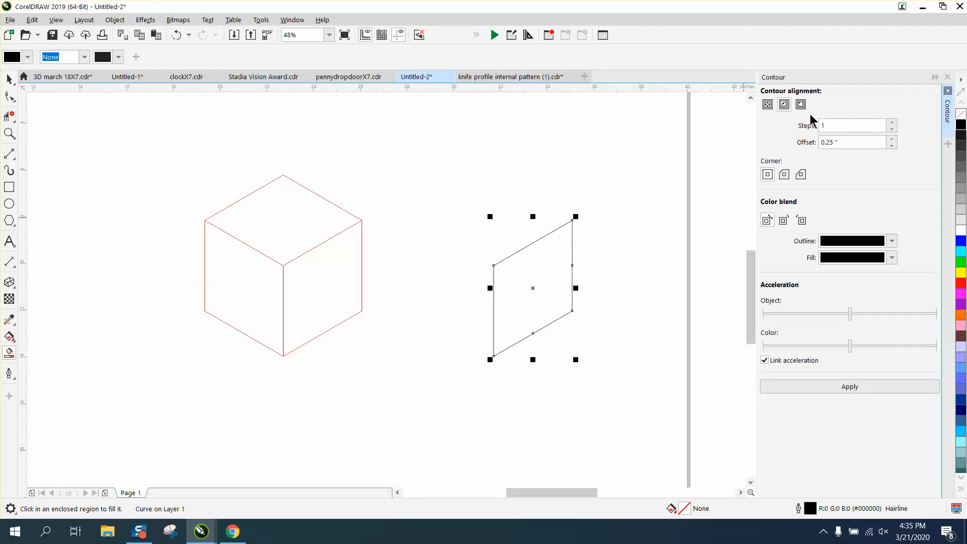
left_click(858, 387)
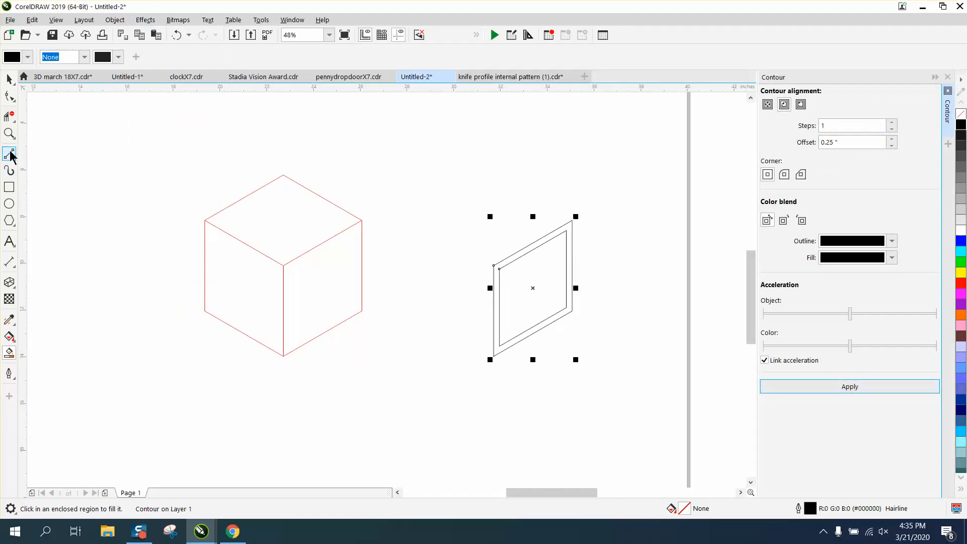
- Draw a vertical two-point line about 3.68 inches long down the inner parallelogram's left edge, starting at its upper-left corner
left_click(9, 133)
left_click_drag(438, 205, 668, 379)
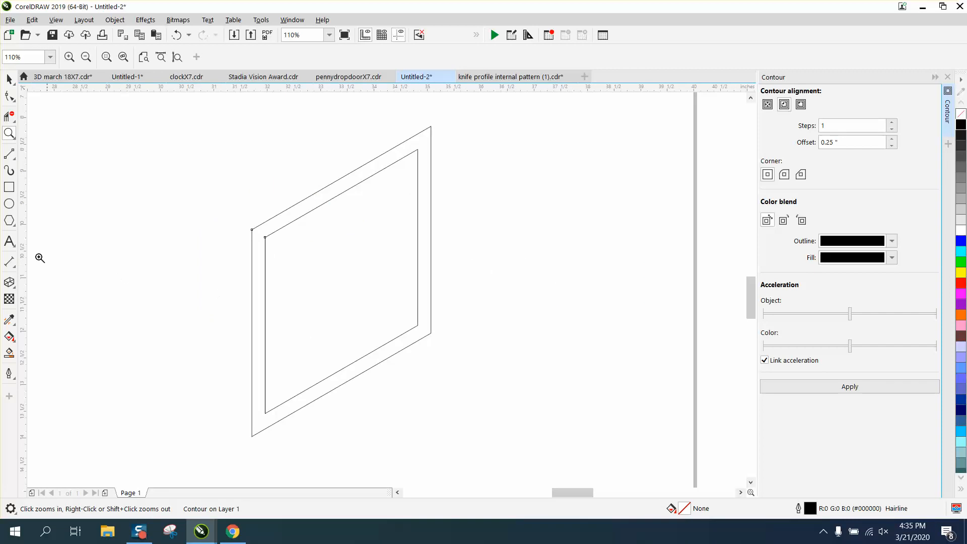
left_click(14, 159)
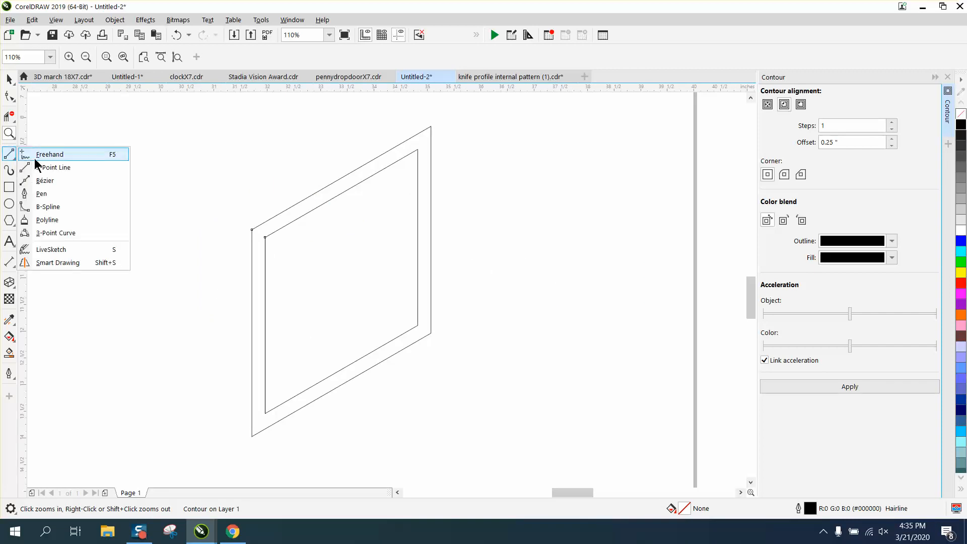
left_click(53, 168)
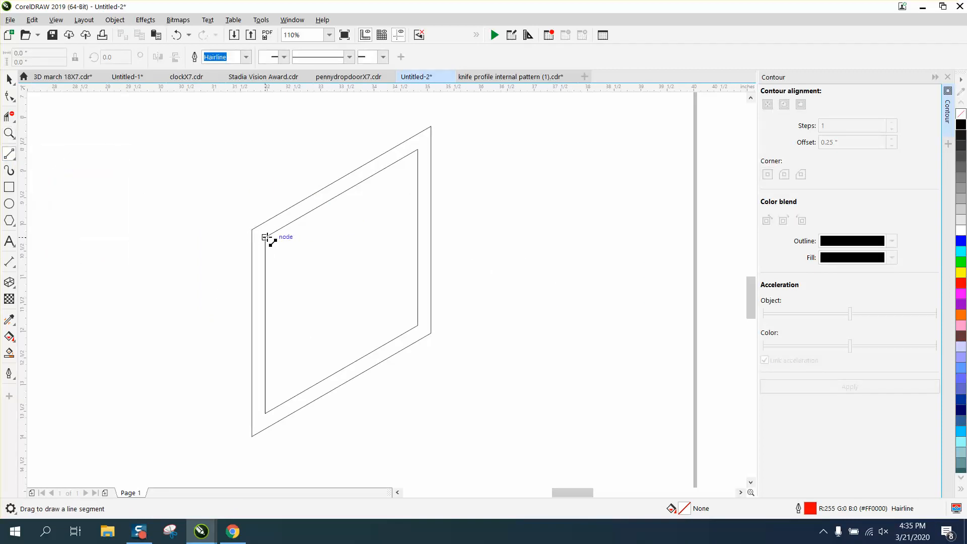
left_click_drag(272, 262, 266, 389)
key("ctrl+z")
left_click_drag(265, 237, 266, 437)
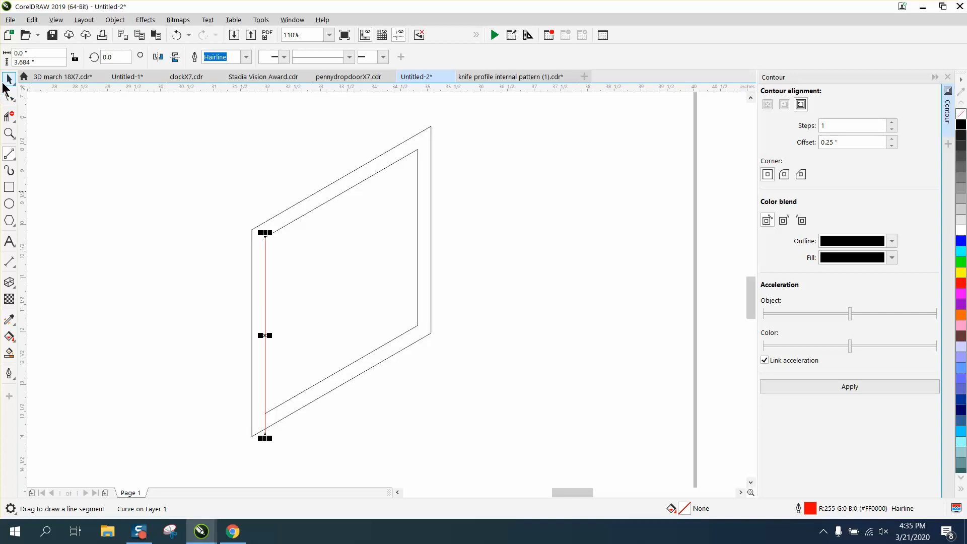
- Set the nudge distance to 0.25 inches and nudge the red vertical line up by that amount
left_click(9, 79)
left_click(68, 97)
left_click_drag(382, 57, 358, 63)
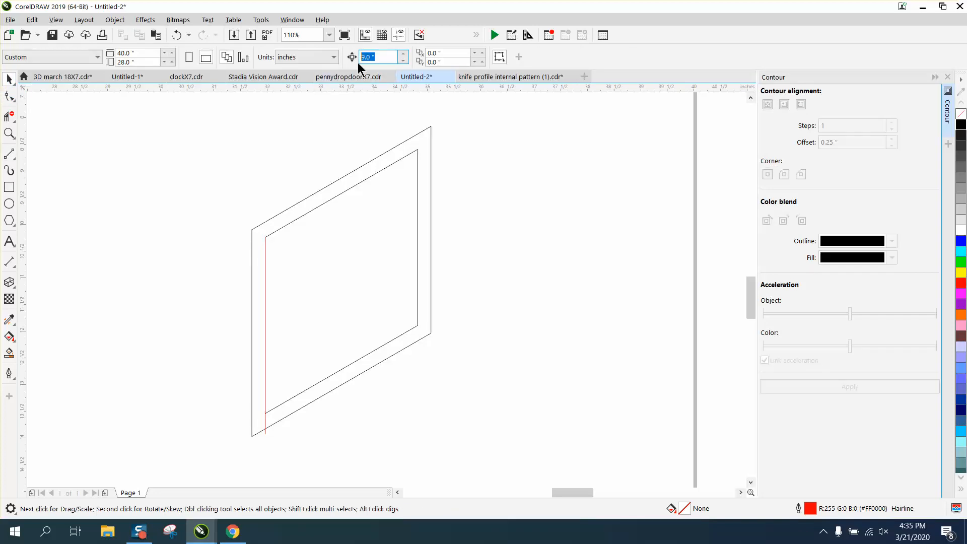
type(".25")
left_click(266, 424)
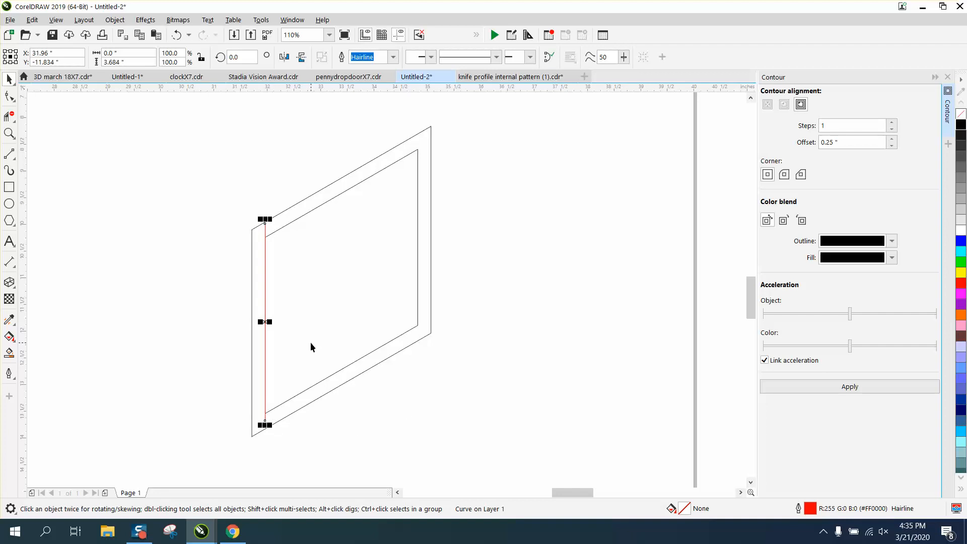
- Add two copies of the vertical line to the right at 0.25-inch spacing and raise the second copy by 0.25 inches
key("KP_Add")
key("Right")
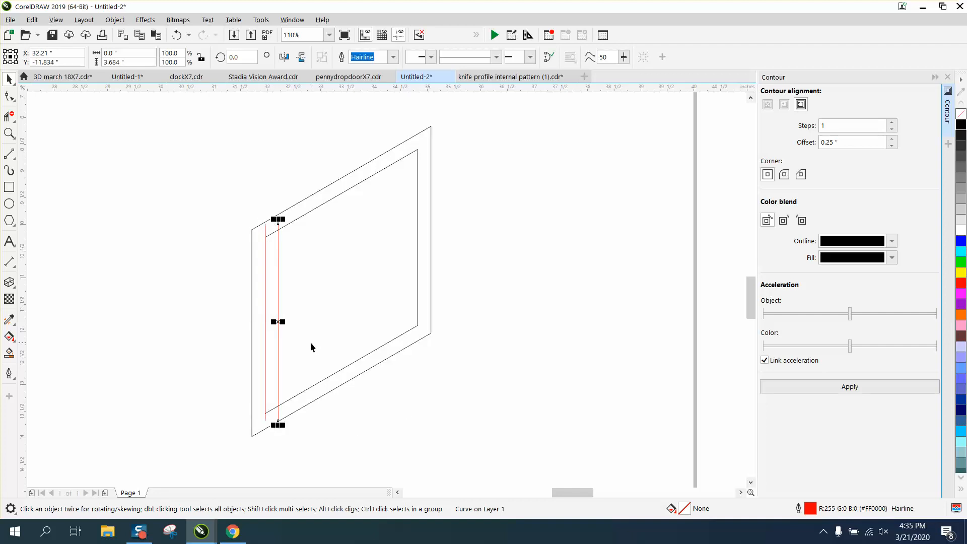
key("KP_Add")
key("Right")
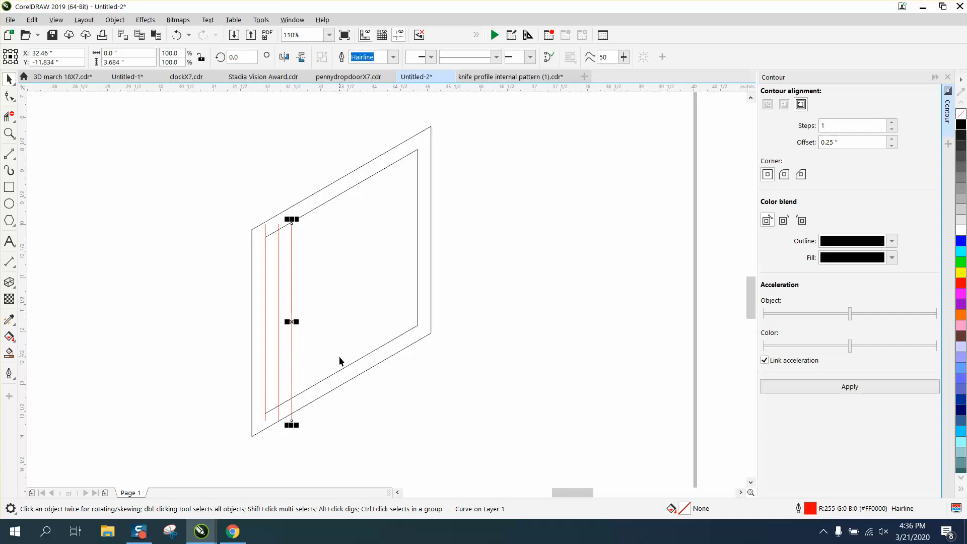
key("Up")
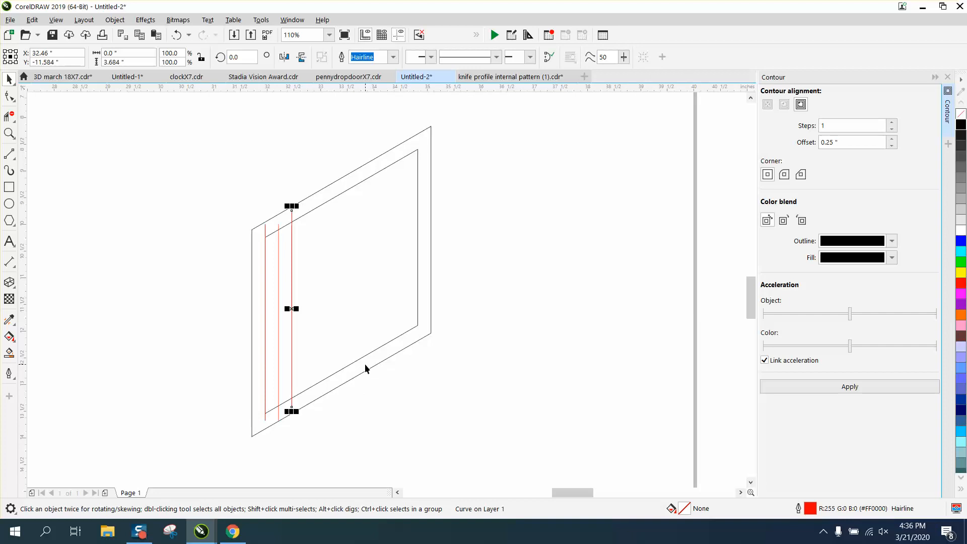
- Place another copy of the line on the inner parallelogram's right edge, nudge it 0.25 inches left and delete the stray duplicate outside
key("ctrl+d")
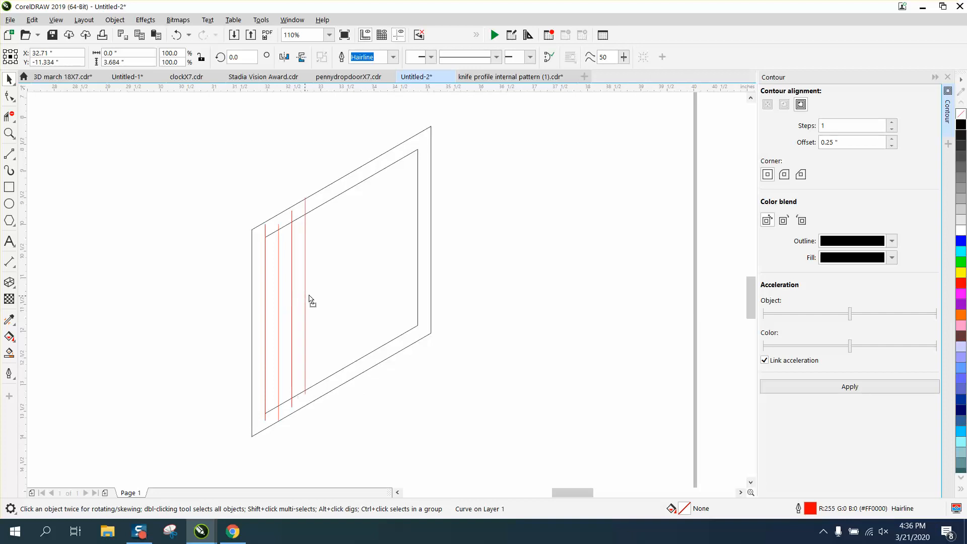
left_click_drag(309, 301, 418, 245)
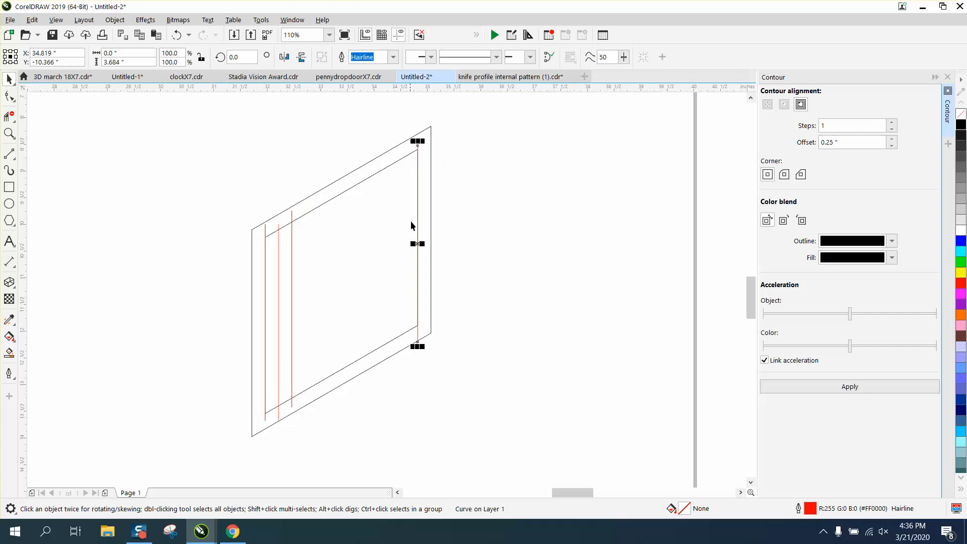
key("Left")
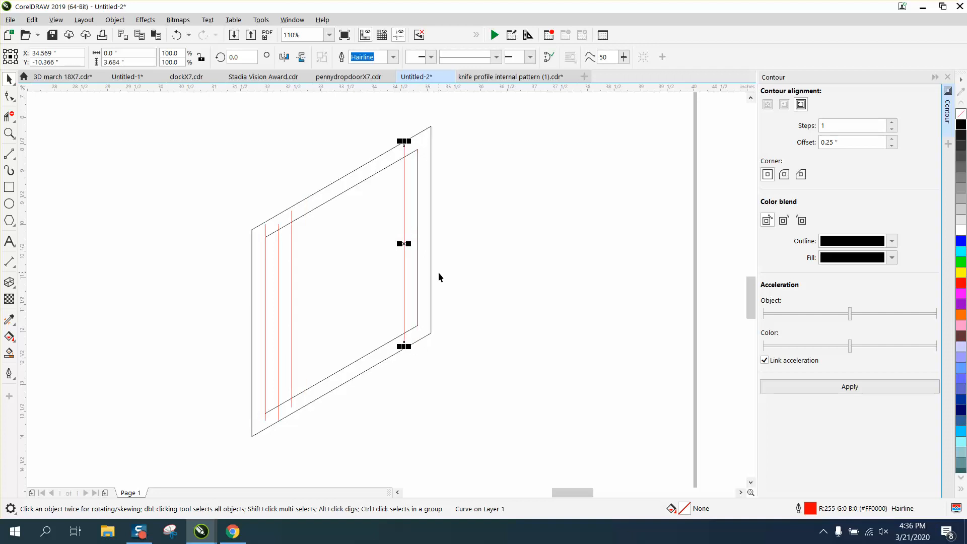
left_click(438, 272)
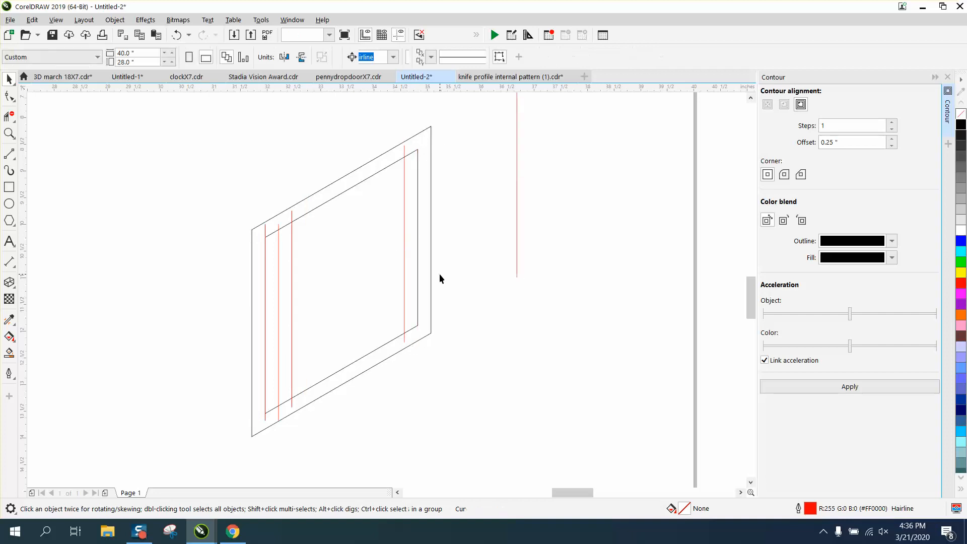
left_click(517, 230)
key("Delete")
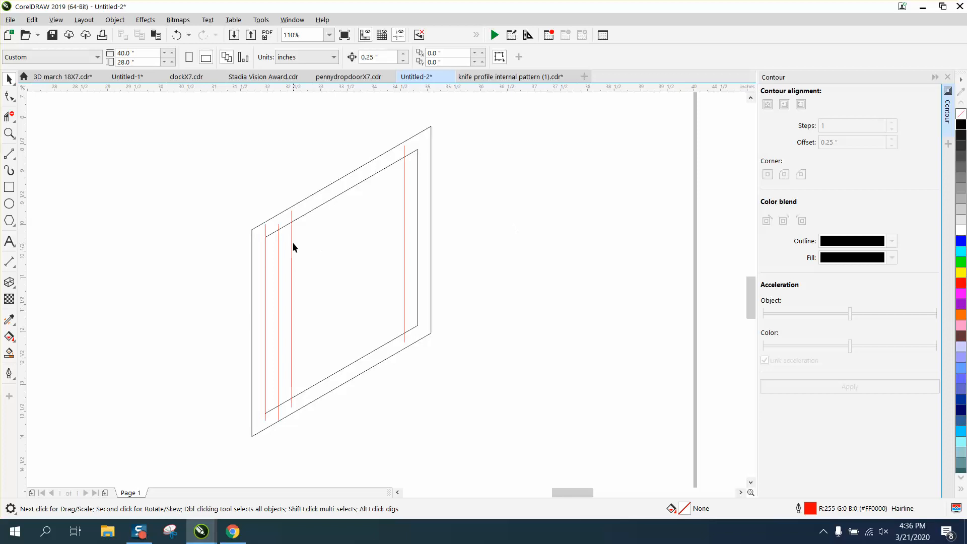
- Duplicate the line near the right edge 0.25 inches to the left and lower the copy by 0.25 inches
left_click(404, 235)
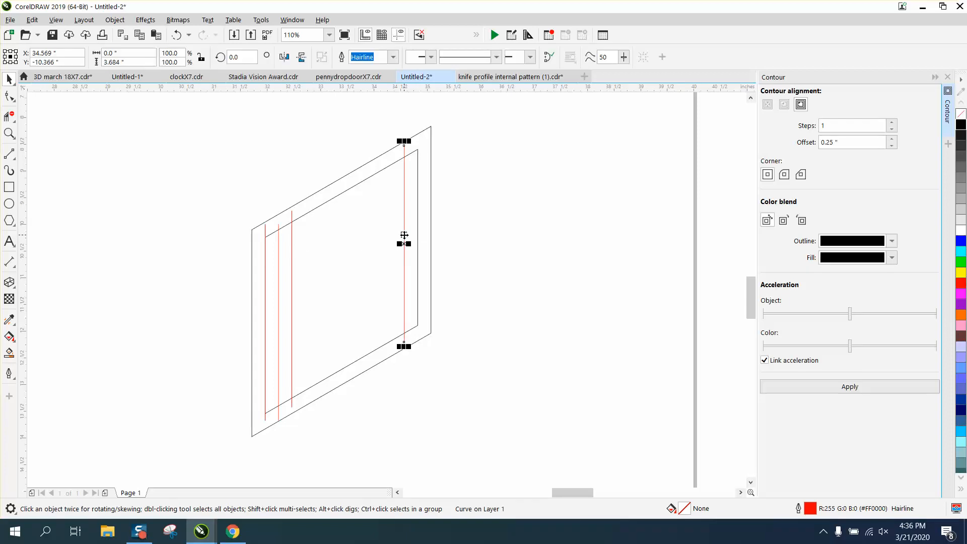
key("ctrl+d")
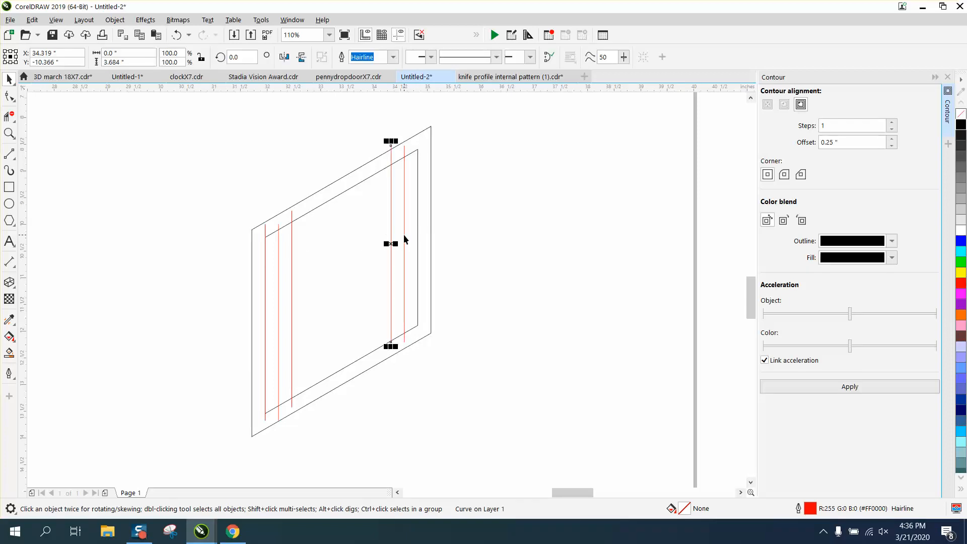
key("Down")
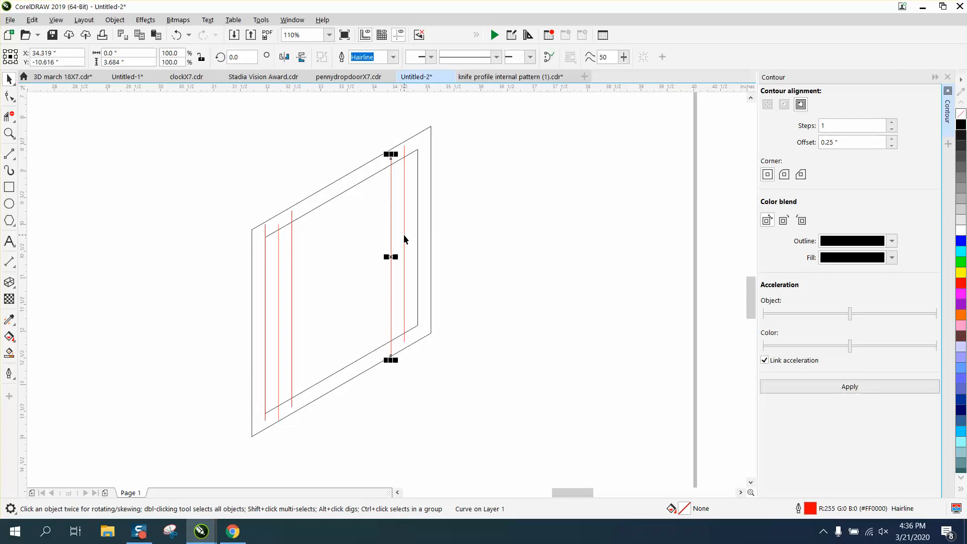
- Smart Fill the two strips between the red lines near the inner parallelogram's left and right edges with black
left_click(10, 353)
left_click(283, 305)
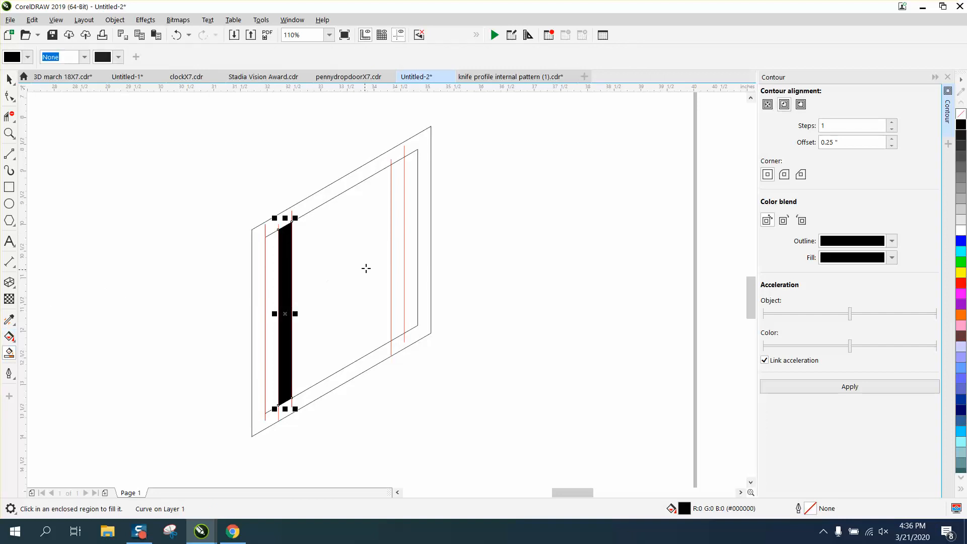
left_click(398, 258)
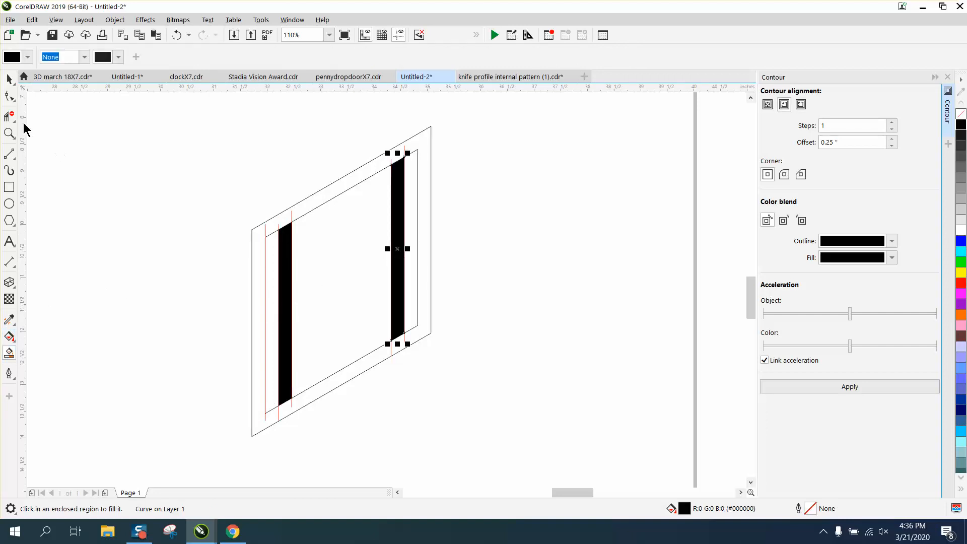
left_click(10, 79)
left_click(488, 253)
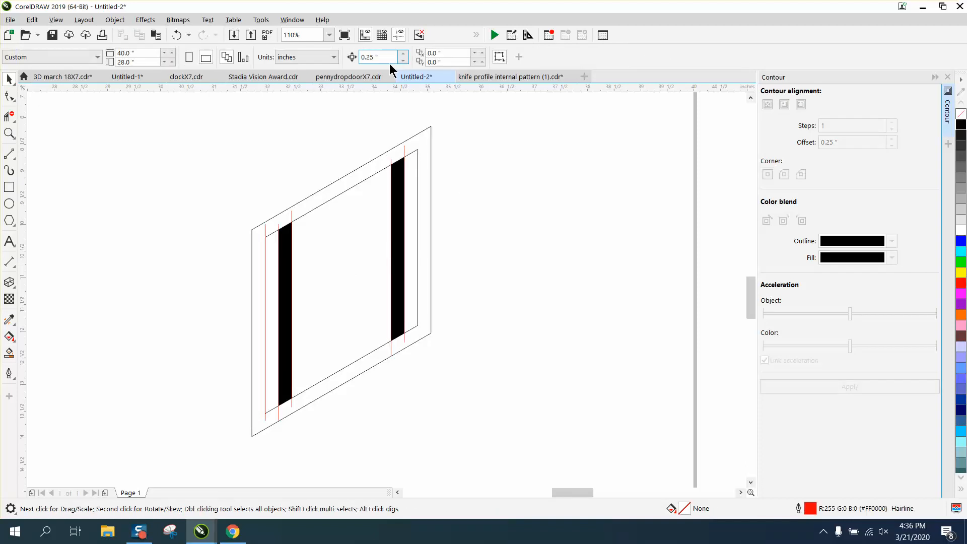
- Set the nudge distance to 3 inches and nudge both black strips right by that amount
left_click_drag(385, 58, 346, 59)
left_click_drag(188, 117, 225, 217)
left_click_drag(539, 385, 539, 385)
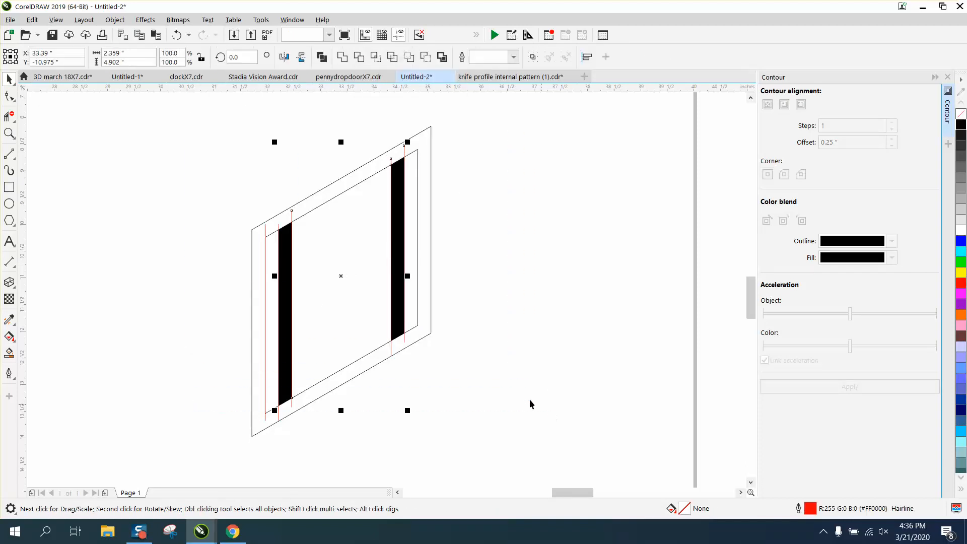
left_click(192, 152)
left_click_drag(385, 58, 340, 61)
type("3")
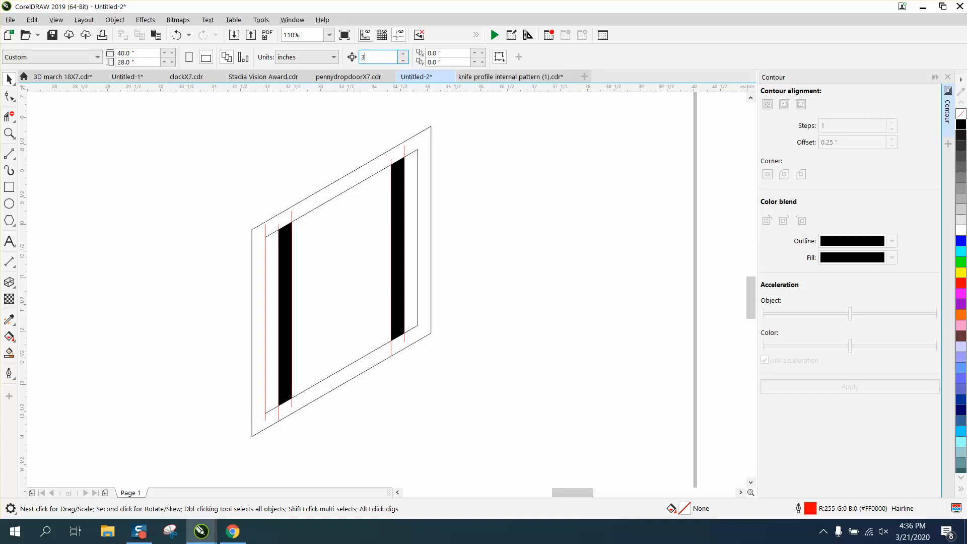
left_click(398, 184)
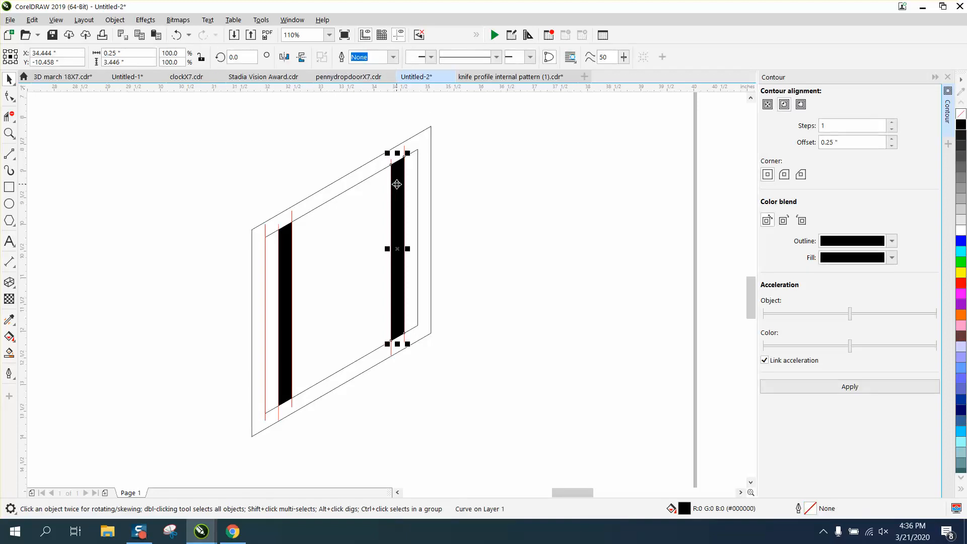
key("Right")
left_click(286, 247)
key("Right")
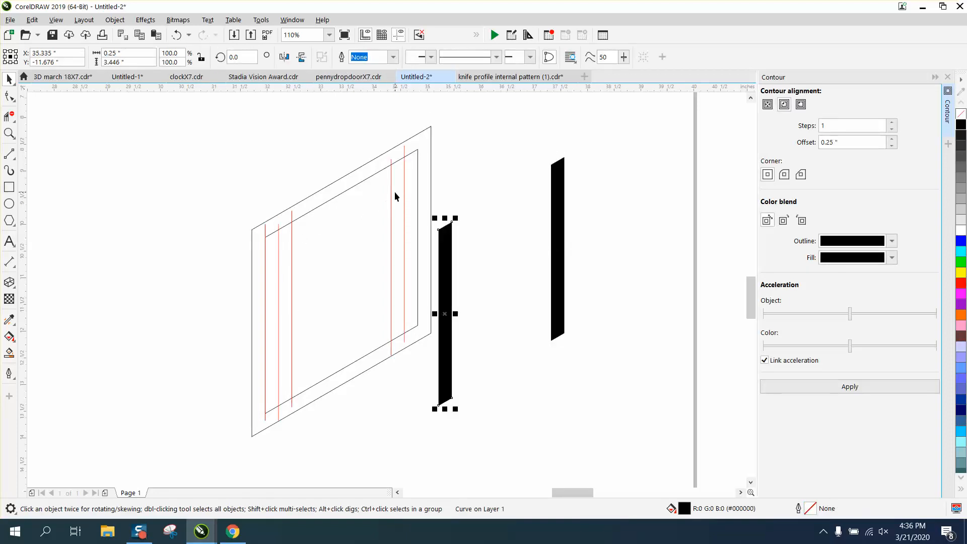
- Move the contoured parallelogram 3 inches right so that it surrounds the black strips again
left_click(394, 195)
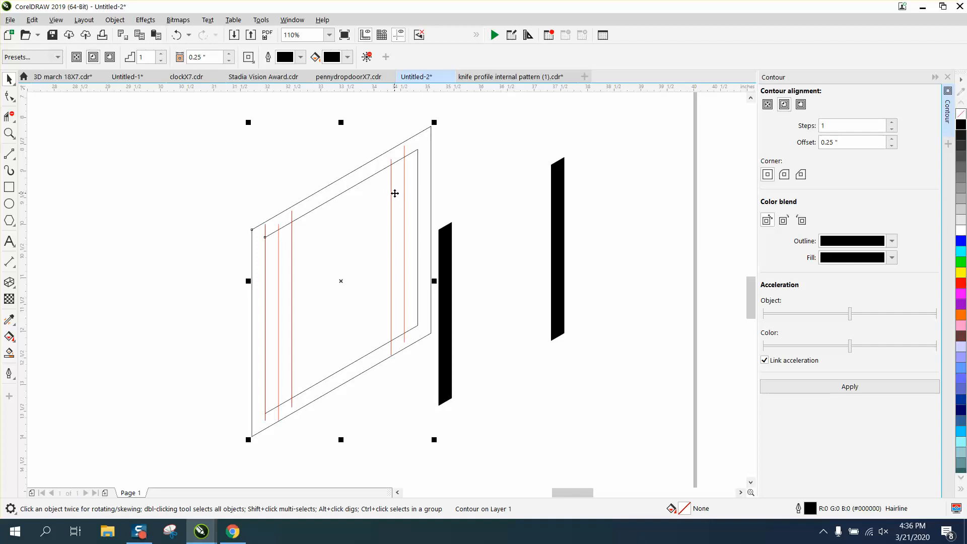
key("Delete")
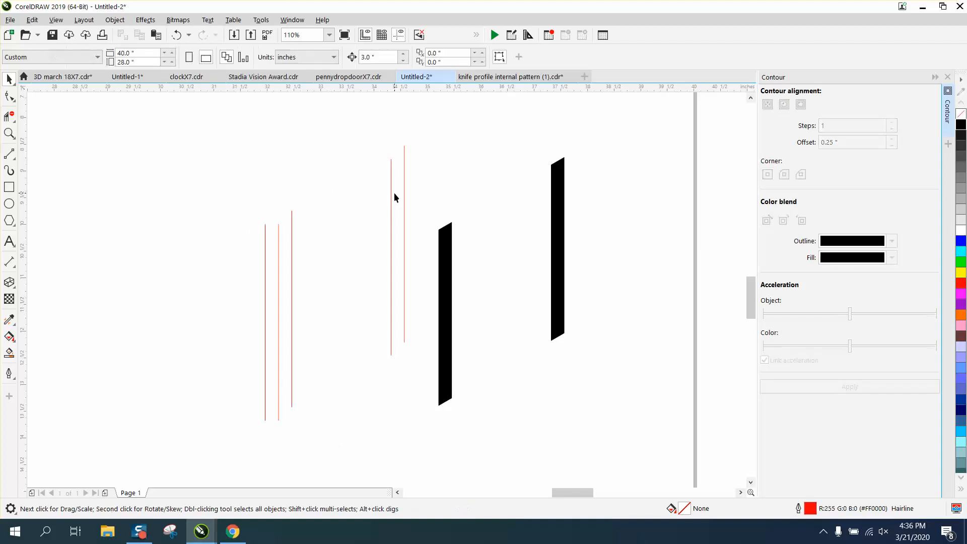
left_click(176, 35)
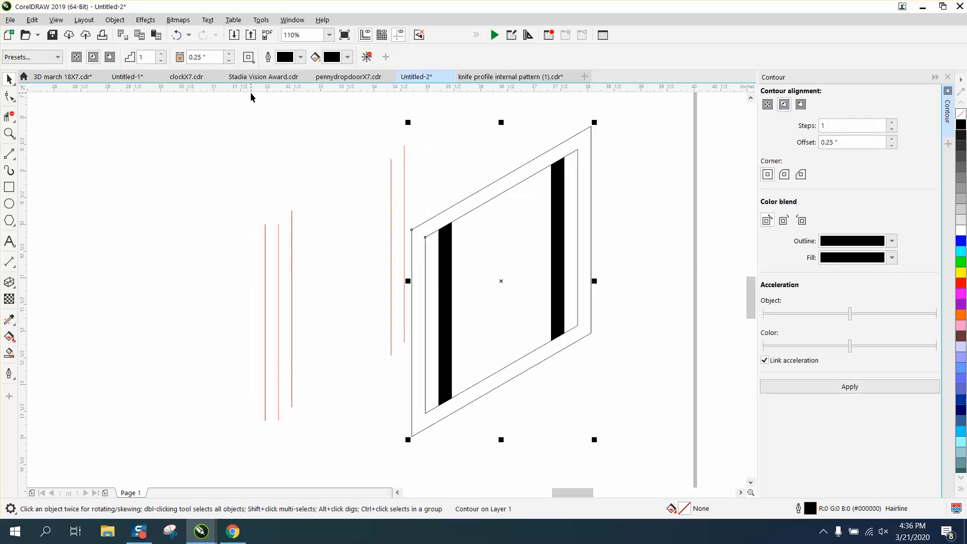
- Delete the three red lines at the left and the two remaining red lines beside the parallelogram
left_click_drag(248, 183, 319, 439)
key("Right")
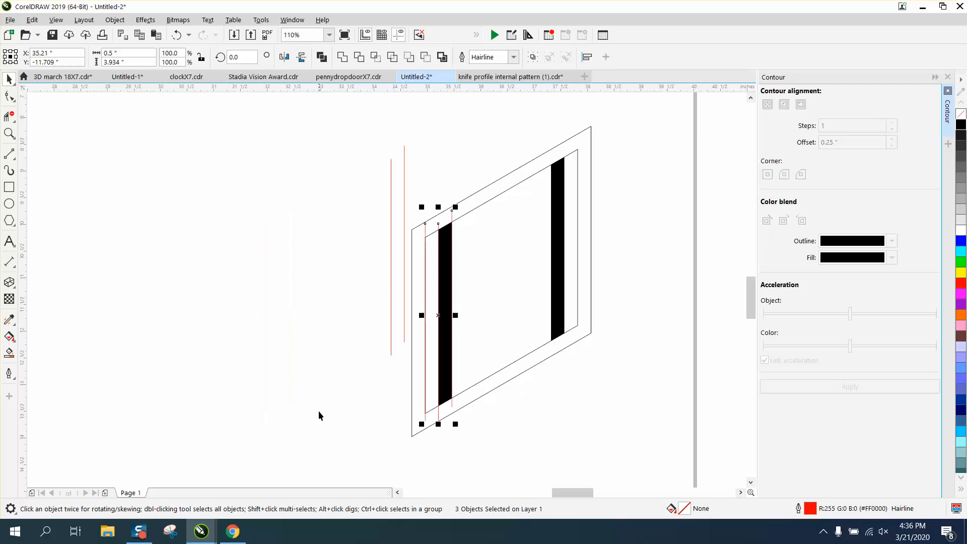
key("Delete")
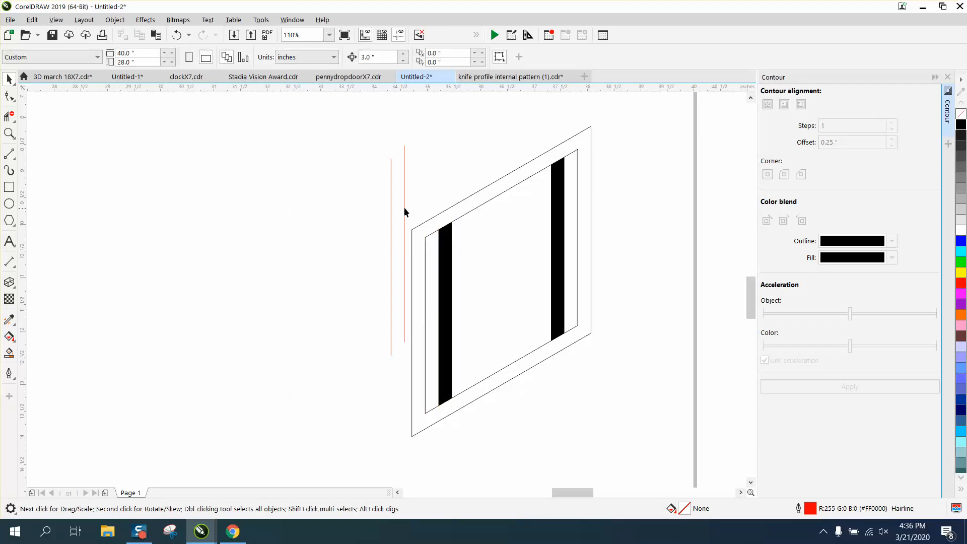
left_click(404, 212)
key("Delete")
left_click(391, 210)
key("Delete")
- Nudge the contoured parallelogram and the two black strips 3 inches back to the left
left_click(465, 216)
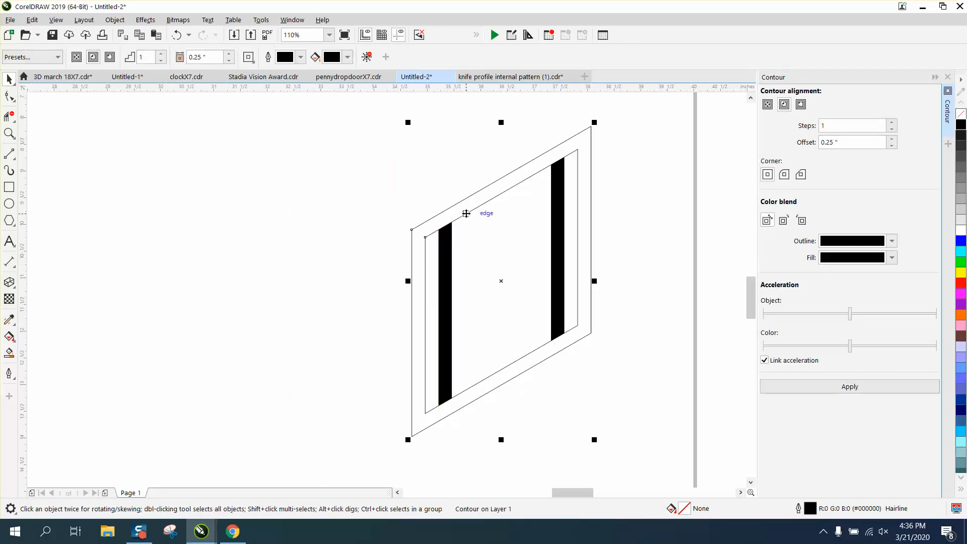
key("Left")
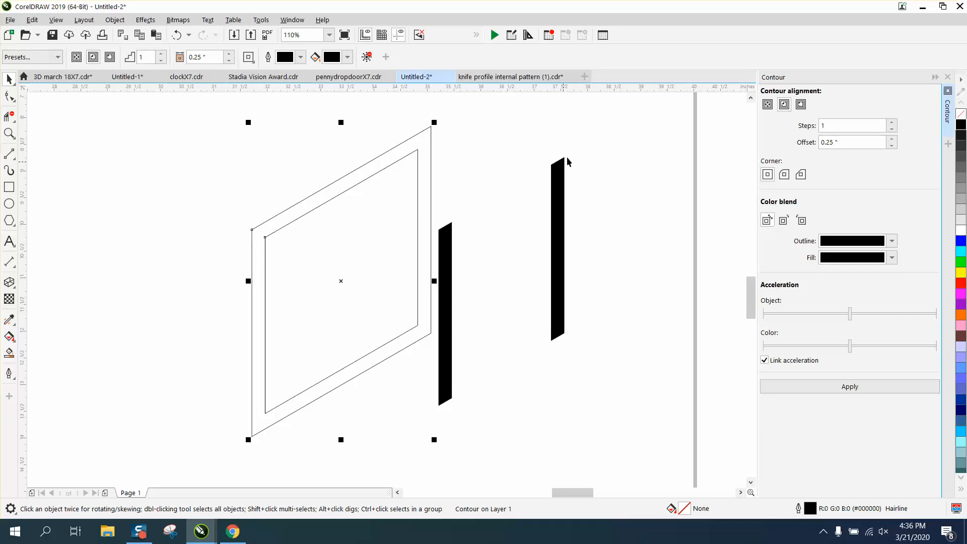
left_click_drag(592, 146, 616, 303)
left_click_drag(427, 412, 420, 416)
key("Left")
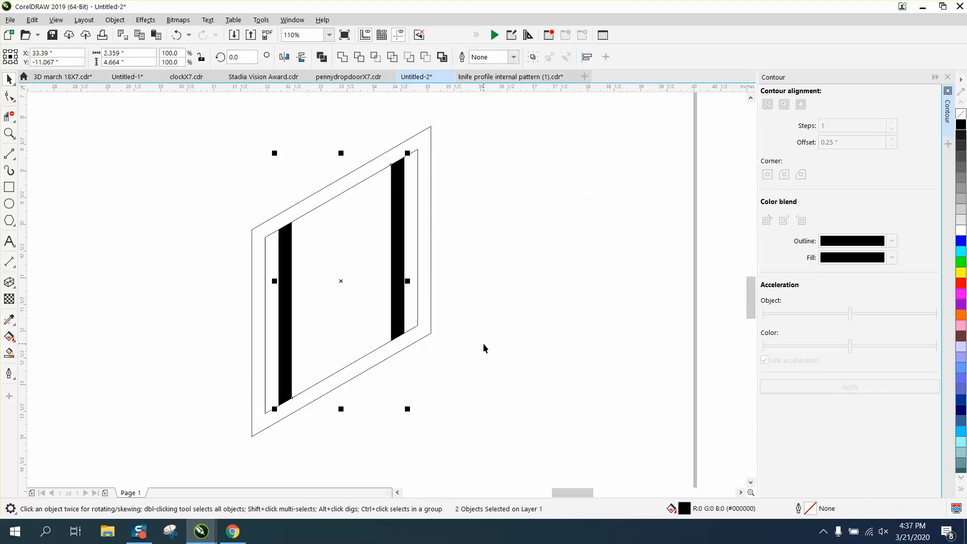
- Blend the two black strips with 2 intermediate steps
left_click(146, 20)
left_click(159, 277)
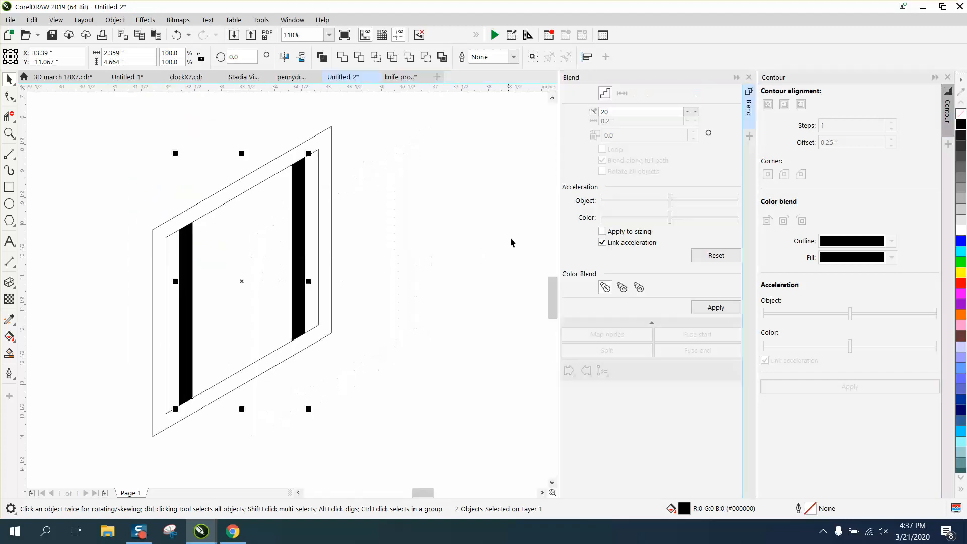
left_click(233, 273)
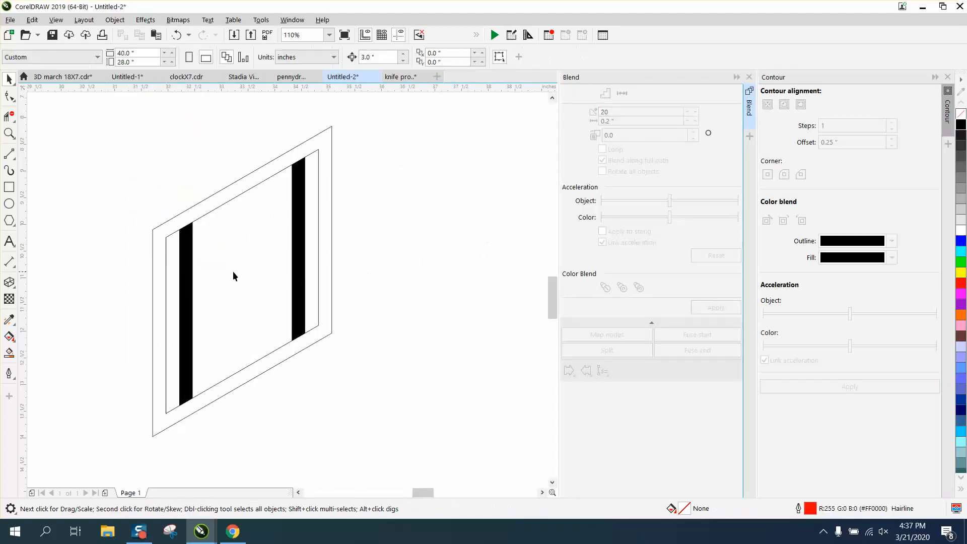
left_click(187, 279)
left_click(308, 244, "shift")
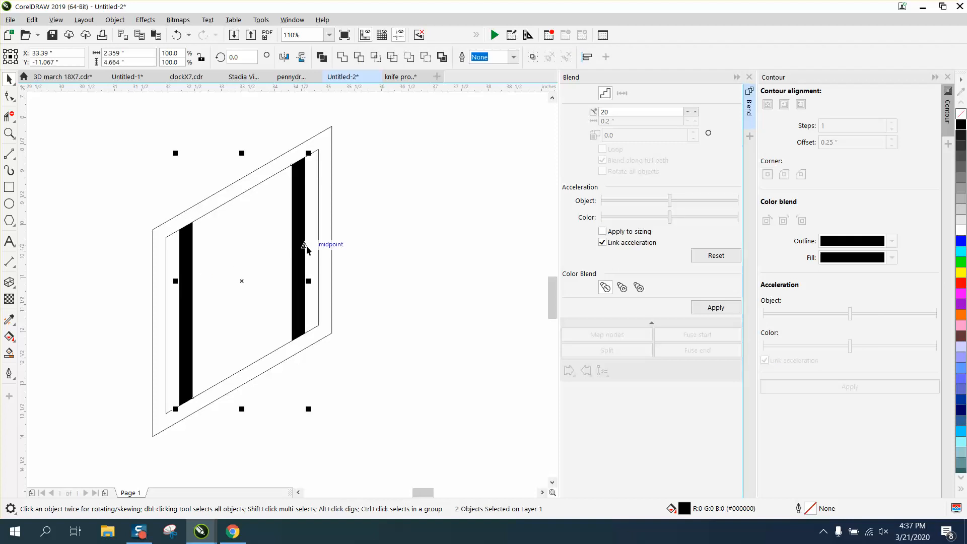
left_click_drag(618, 112, 575, 117)
type("2")
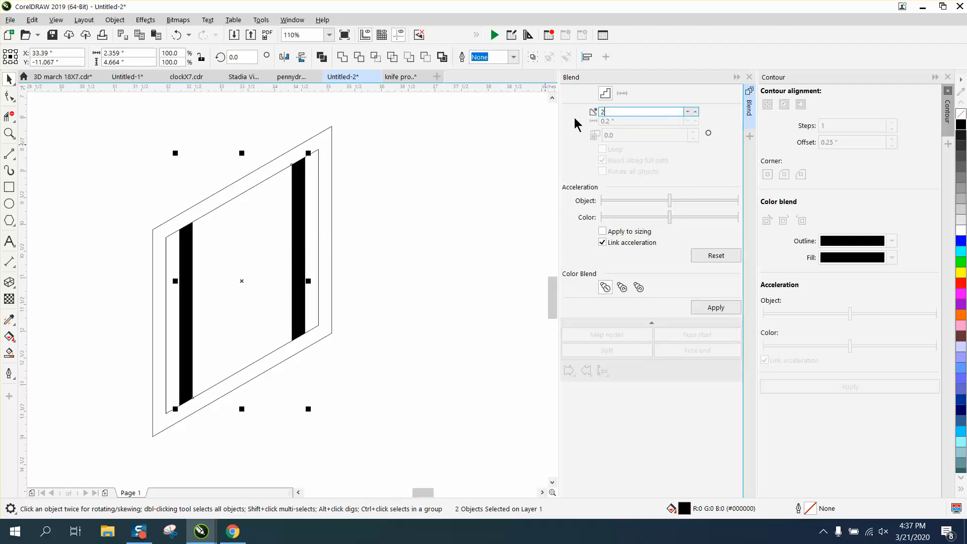
left_click(729, 313)
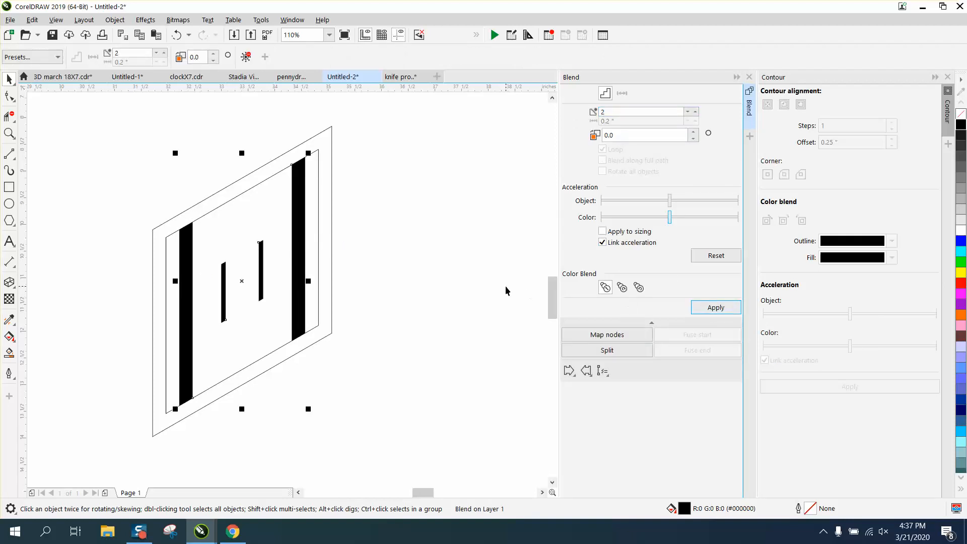
left_click(482, 268)
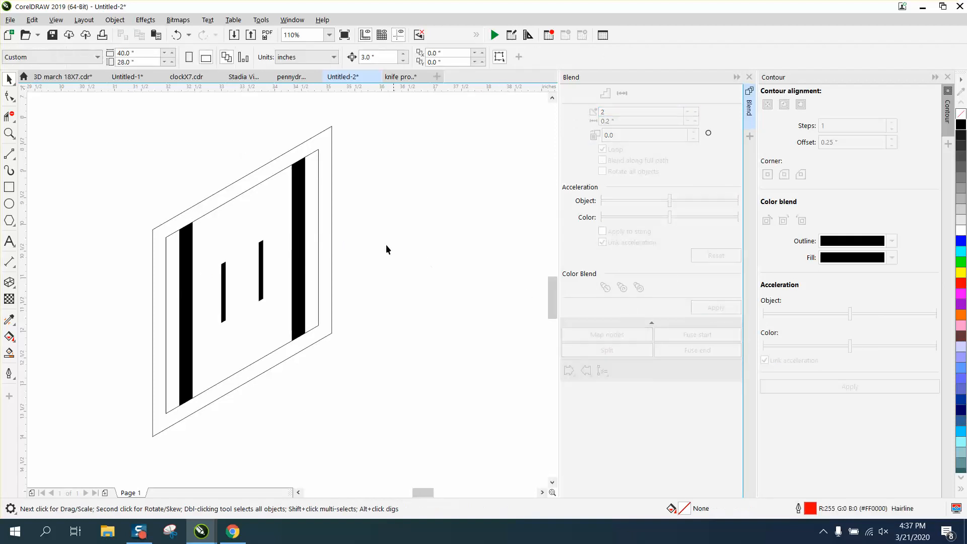
- Break the parallelogram's contour apart into separate outlines
left_click(267, 237)
left_click(145, 19)
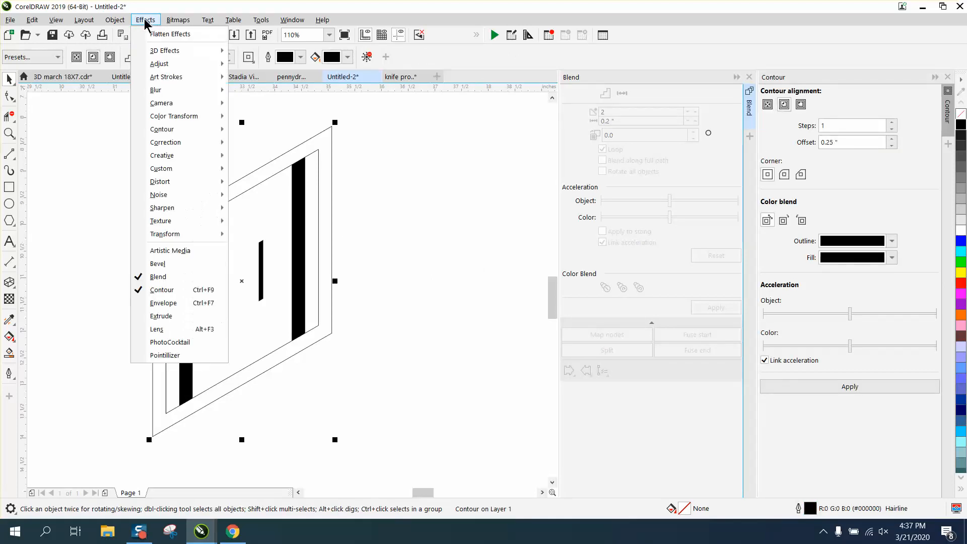
mouse_move(115, 20)
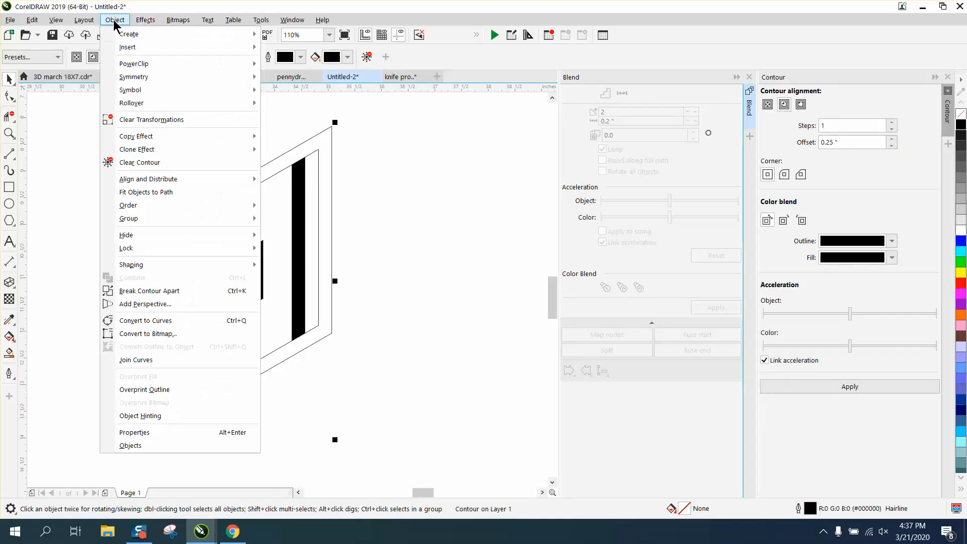
left_click(151, 291)
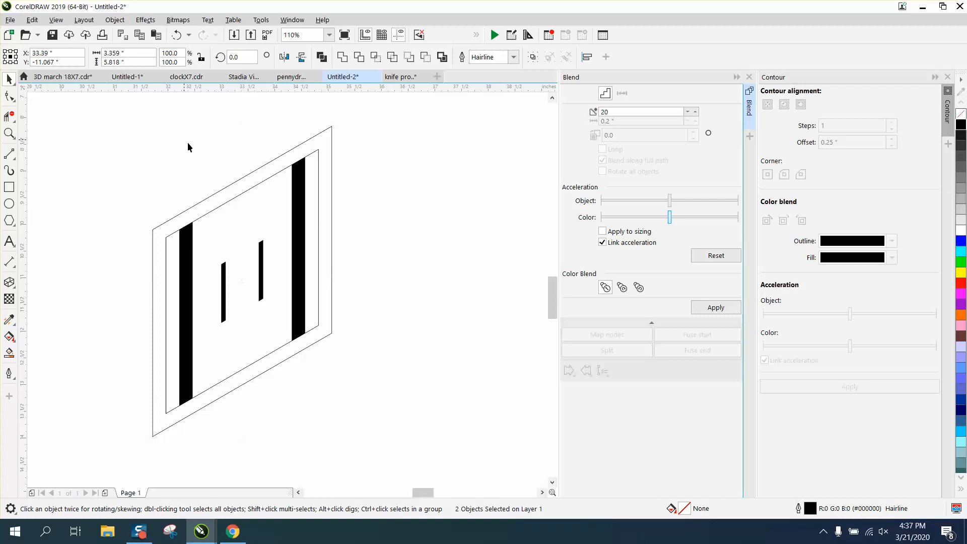
- Break the blend of black strips apart
left_click(186, 231)
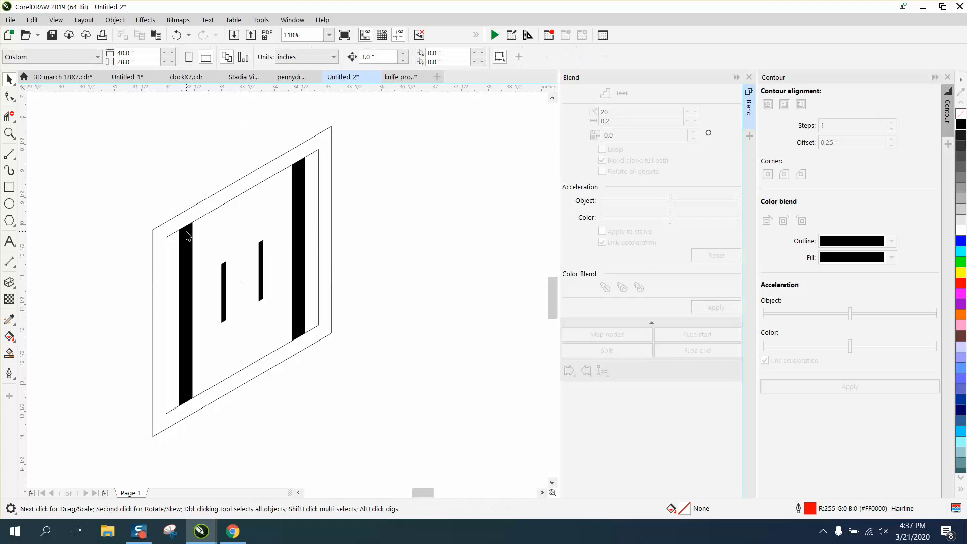
left_click(261, 262)
left_click(114, 19)
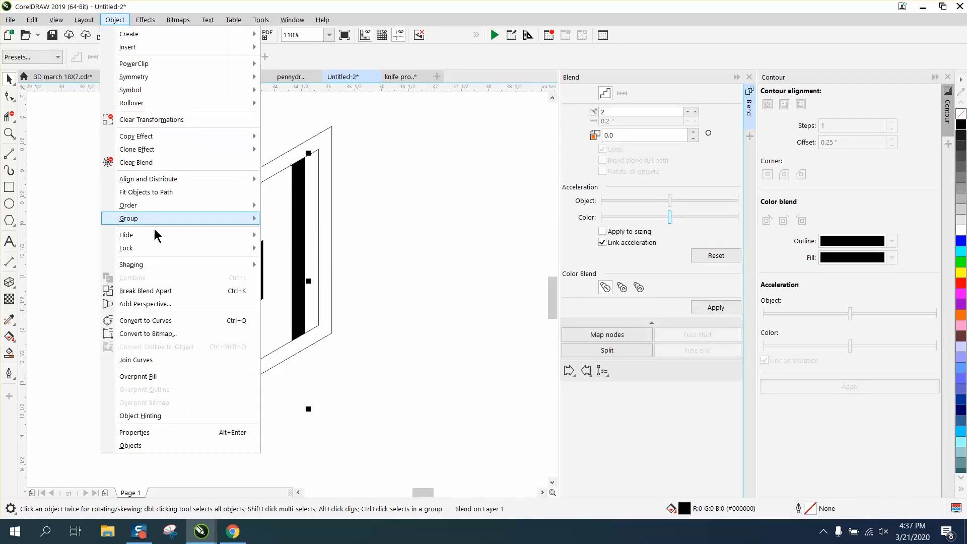
left_click(158, 291)
- Ungroup the two small intermediate strips left from the blend
left_click(263, 260)
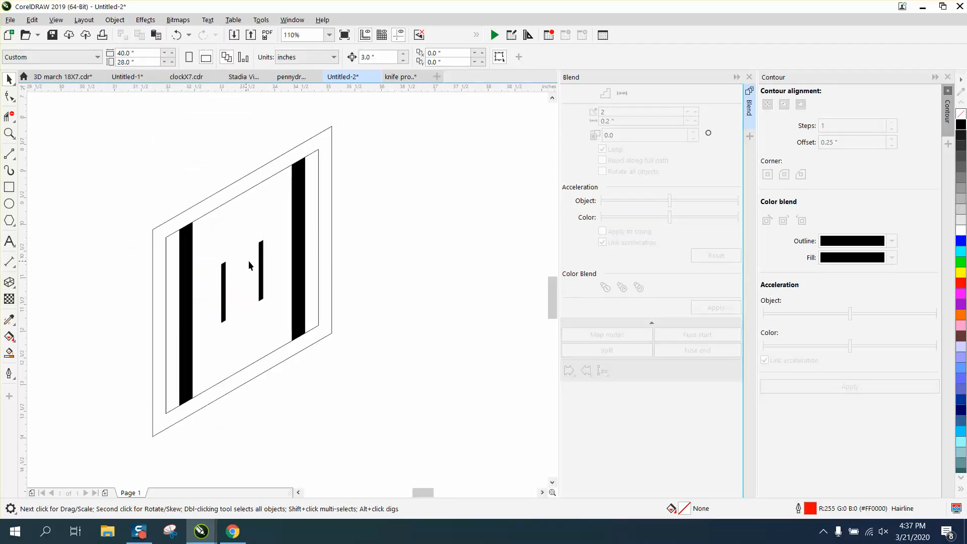
left_click(176, 35)
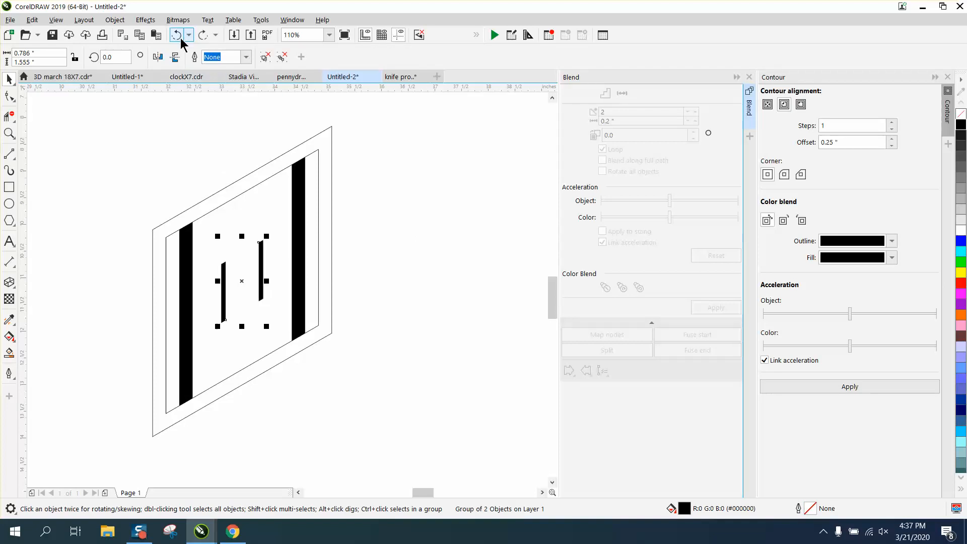
left_click(115, 20)
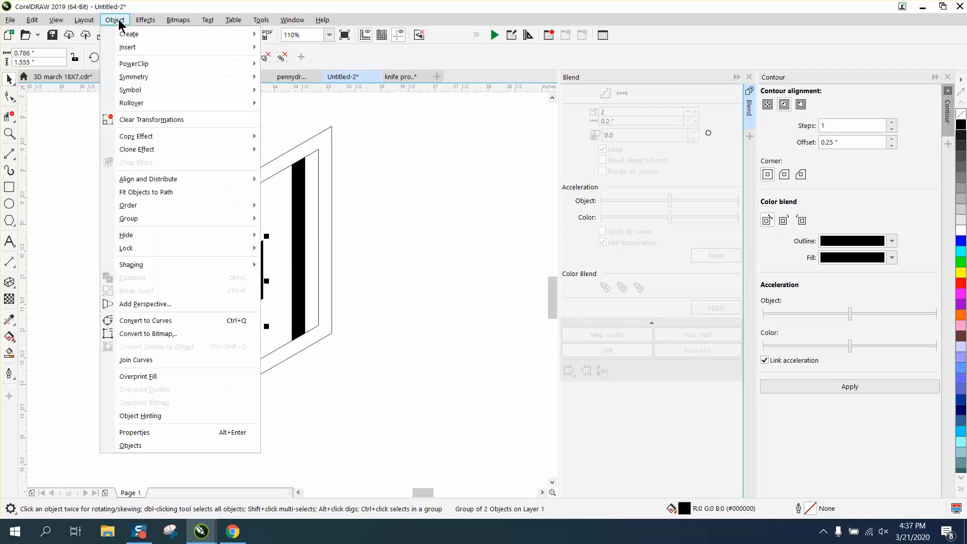
mouse_move(140, 217)
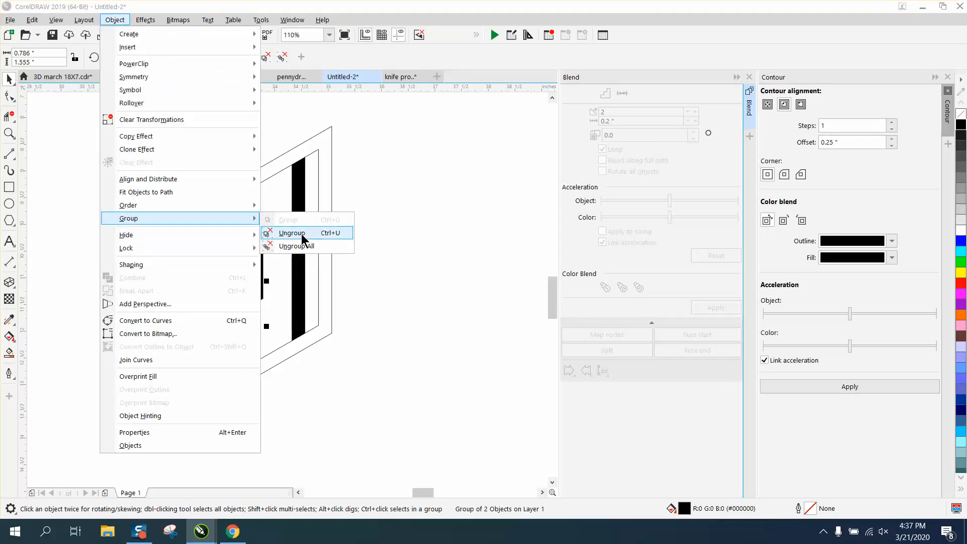
left_click(302, 244)
left_click(335, 228)
- Resize the right small intermediate strip to 0.25 inches wide and 3.446 inches high, matching the full-size strip
left_click(302, 233)
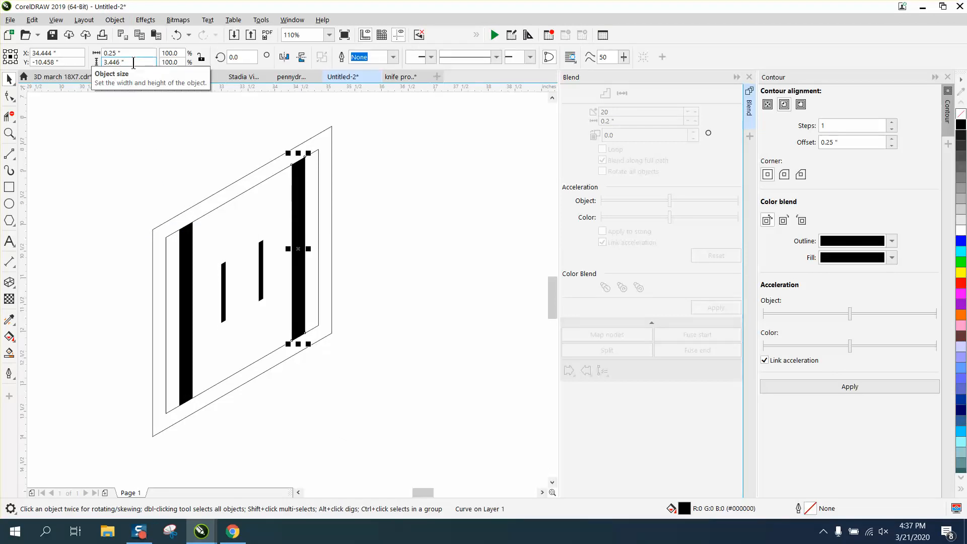
left_click(261, 248)
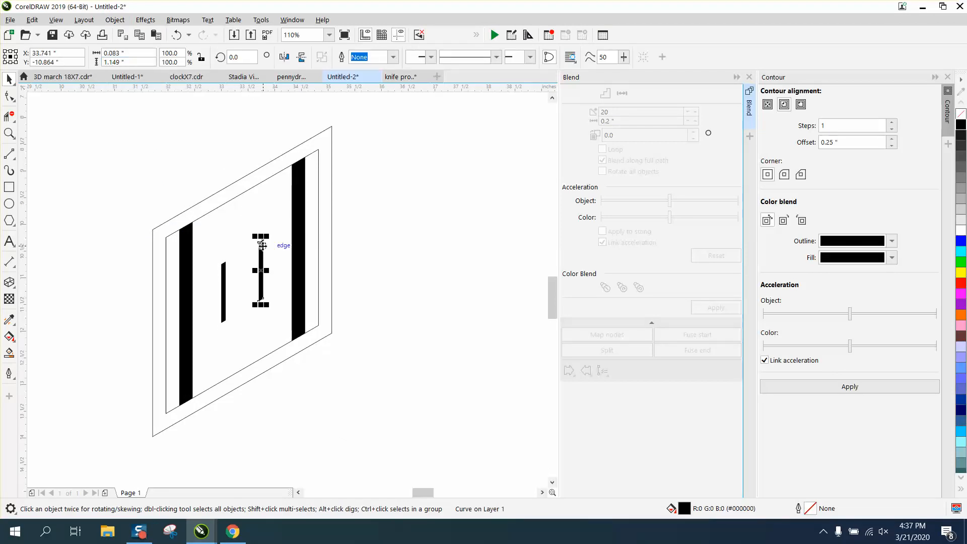
left_click(117, 60)
left_click(115, 53)
type(".25")
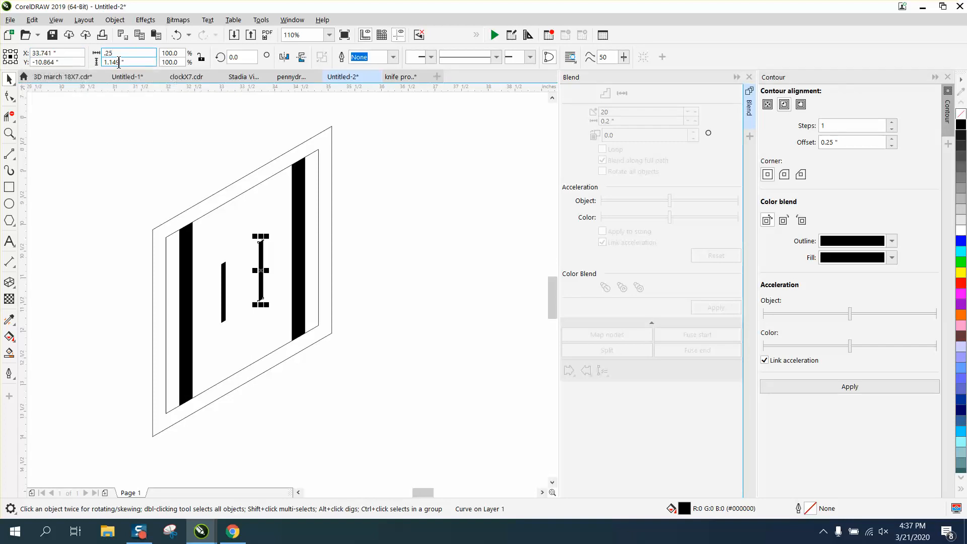
key("Tab")
type("3.4")
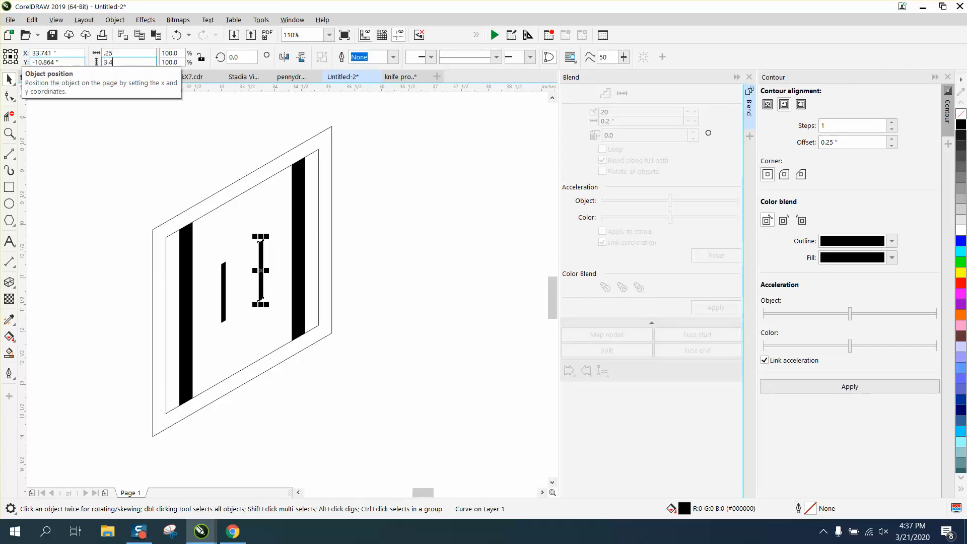
type("46")
key("Return")
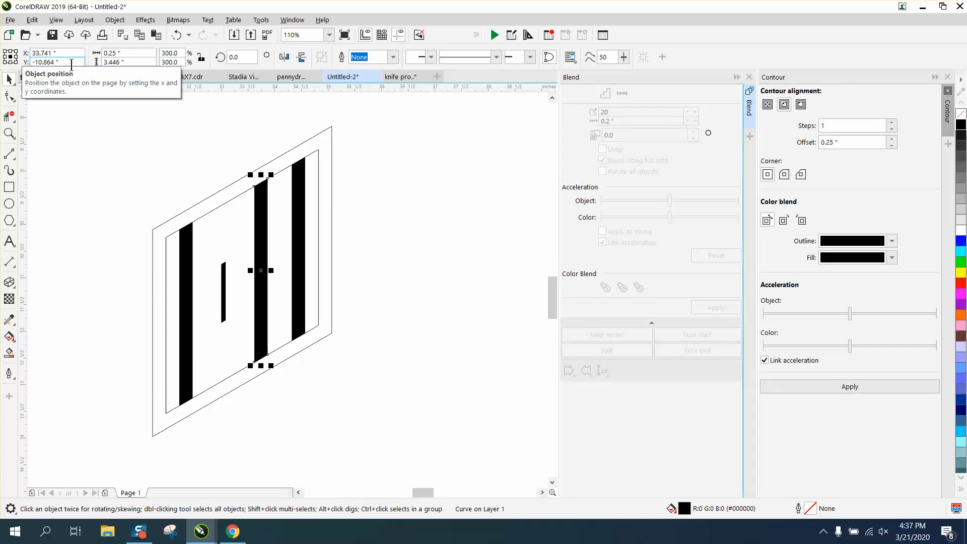
- Resize the remaining small intermediate strip to 0.25 inches wide and 3.446 inches high
left_click(224, 290)
left_click(126, 52)
type(".2")
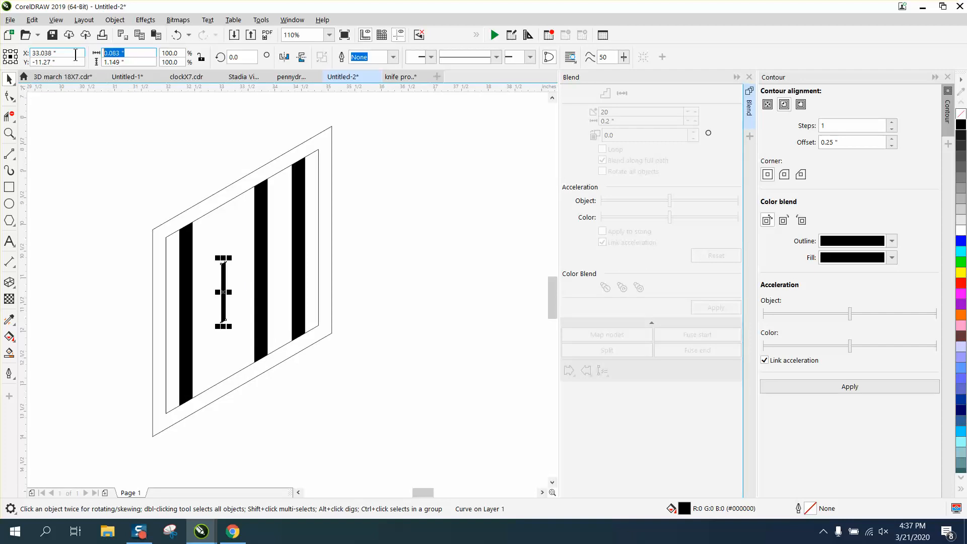
type("5")
key("Tab")
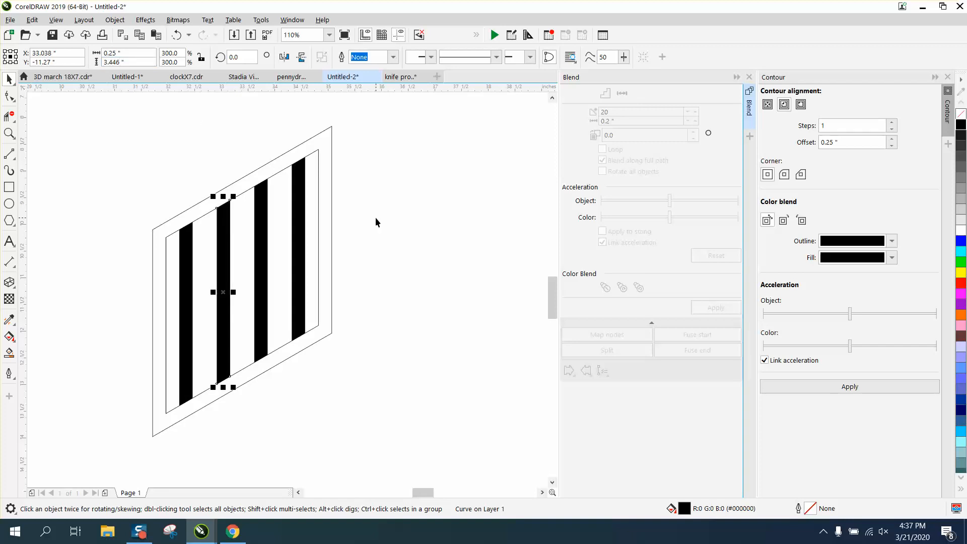
- Move the two leftmost black strips from the parallelogram 9 inches left onto the cube's right face
scroll(374, 223, "down", 4)
left_click(190, 138)
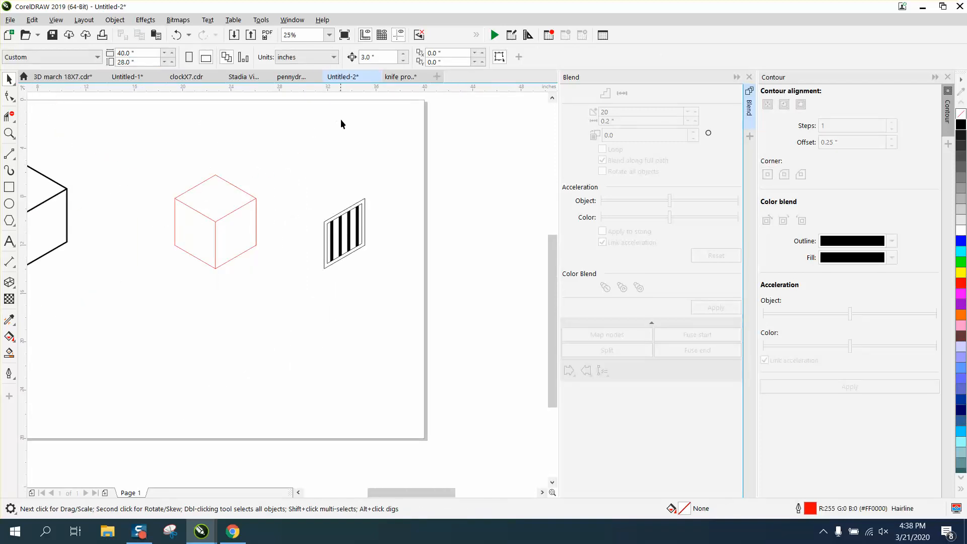
left_click(333, 239)
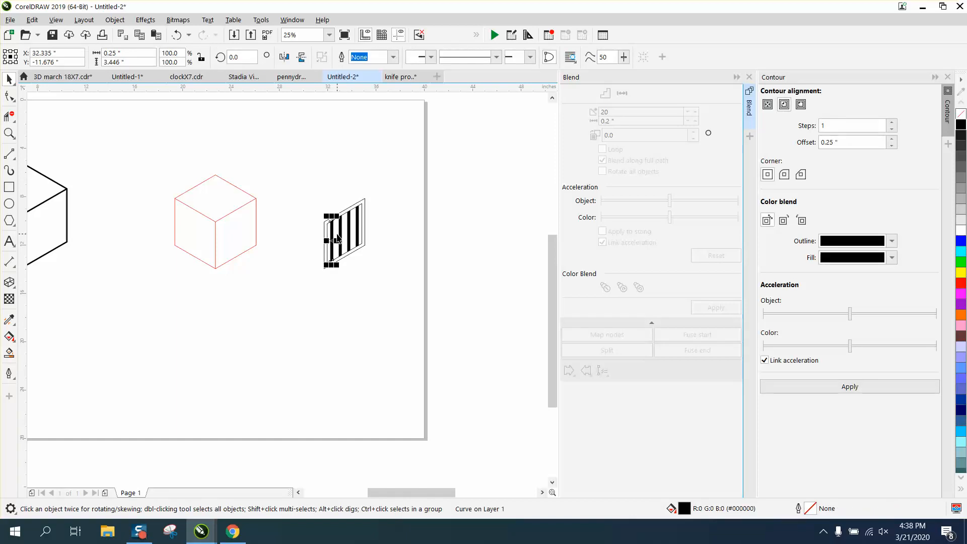
key("Left")
key("Left")
key("Left")
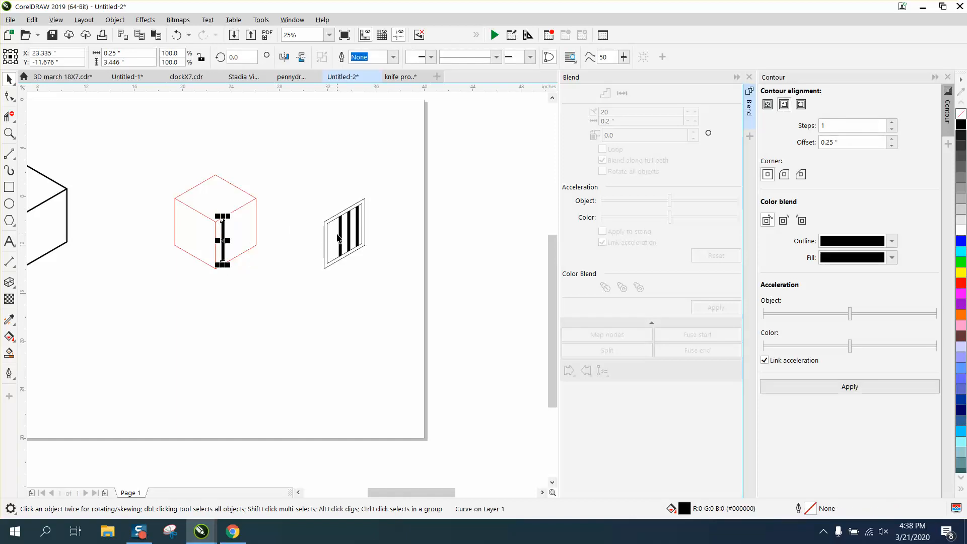
left_click(339, 239)
key("Left")
key("Left")
key("Left")
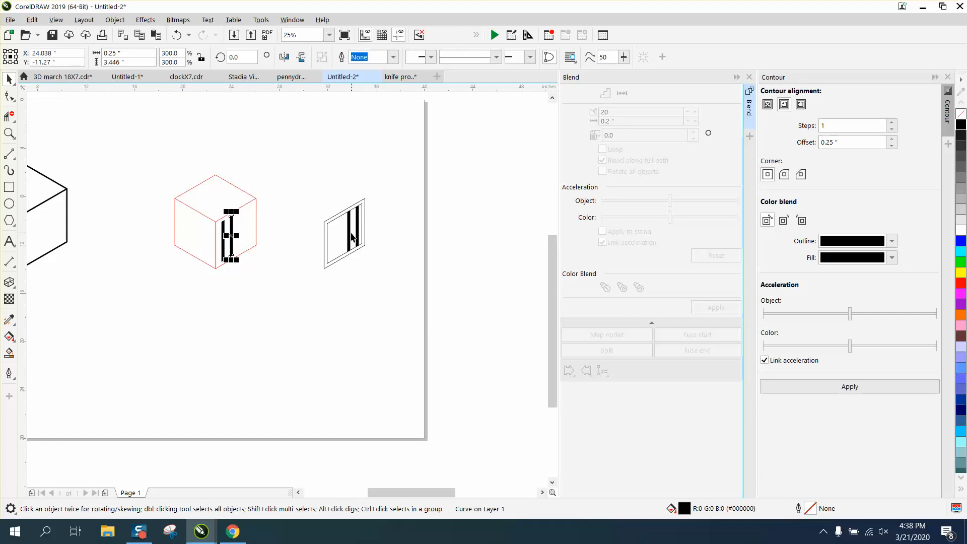
- Move the remaining two black strips 9 inches left beside the others on the cube's right face
left_click(349, 232)
key("Left")
key("Left")
key("Left")
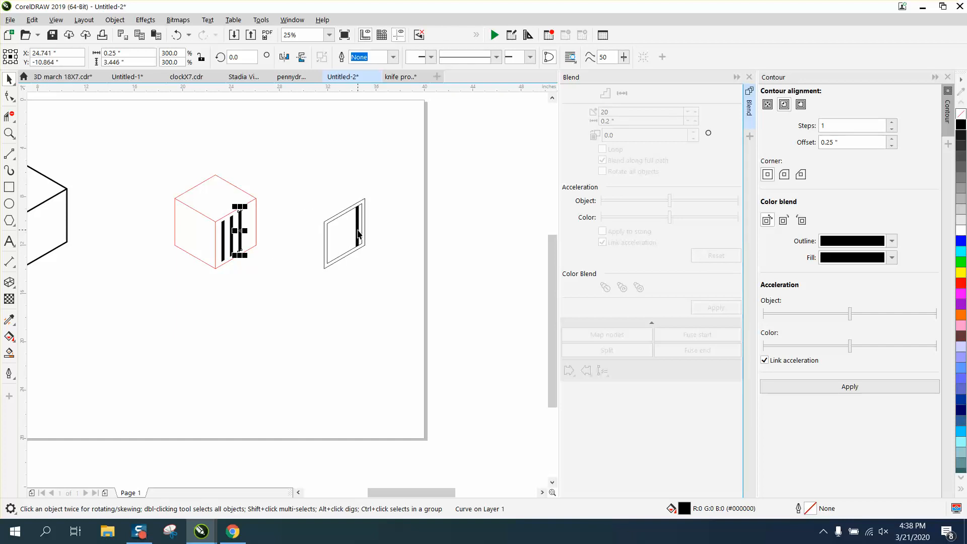
left_click(358, 229)
key("Left")
key("Left")
key("Left")
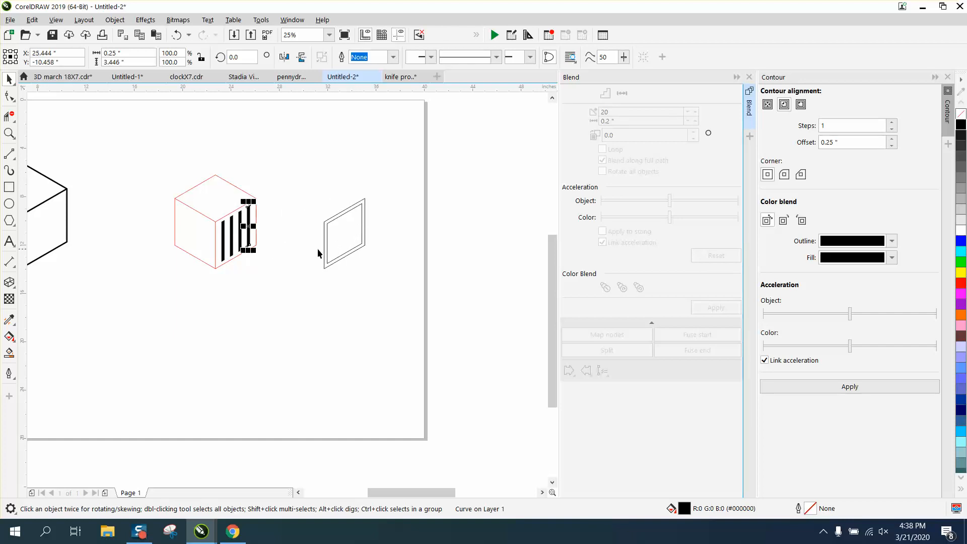
key("Escape")
- Group the four black strips on the cube's right face
left_click(8, 134)
left_click_drag(180, 173, 327, 295)
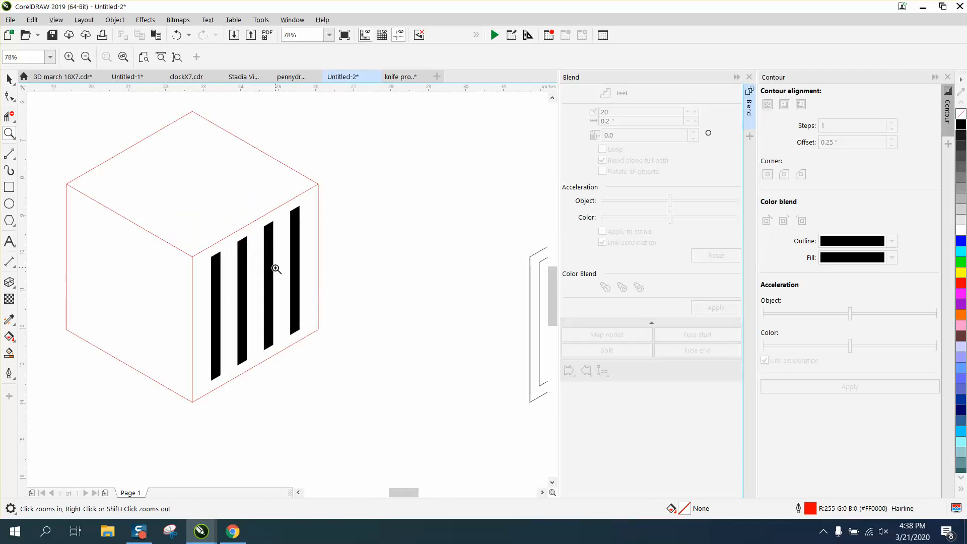
left_click(9, 79)
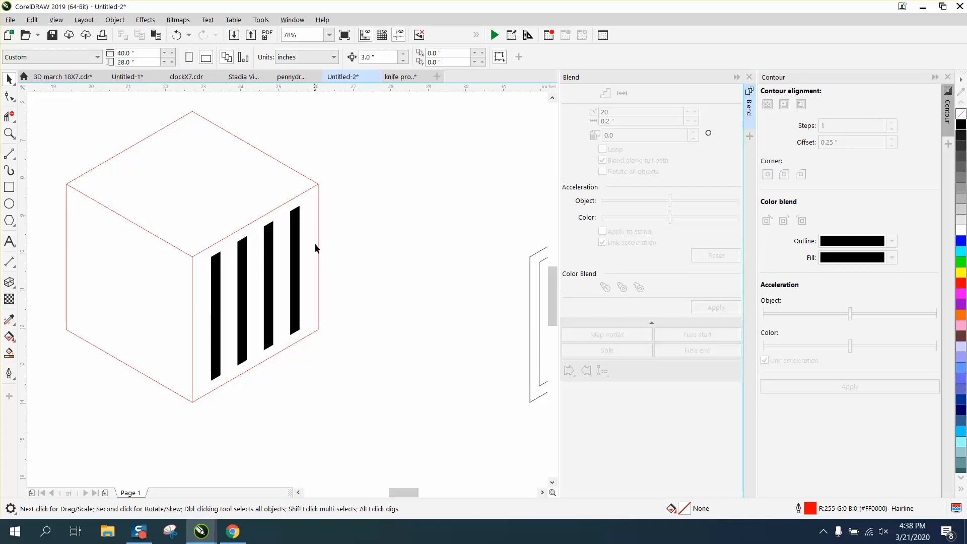
left_click(298, 233)
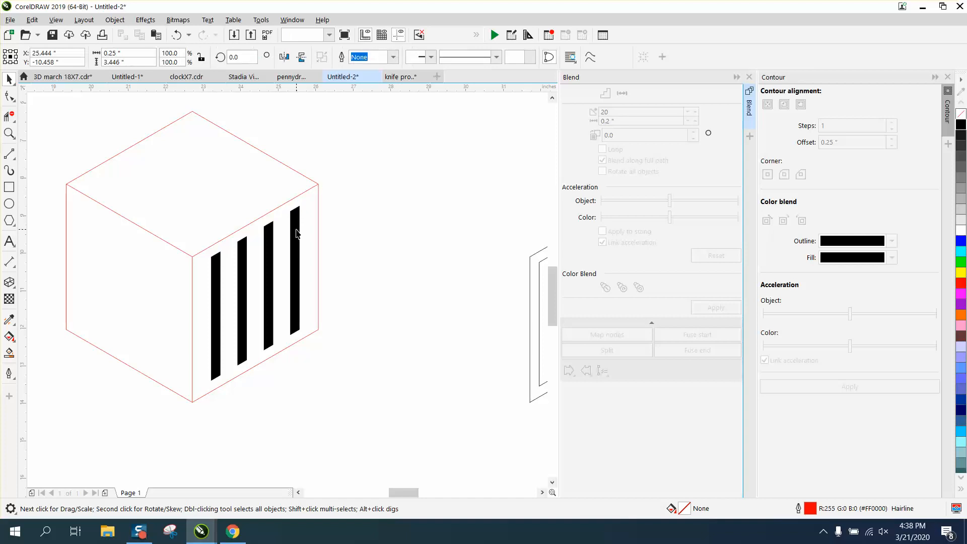
left_click(272, 248, "shift")
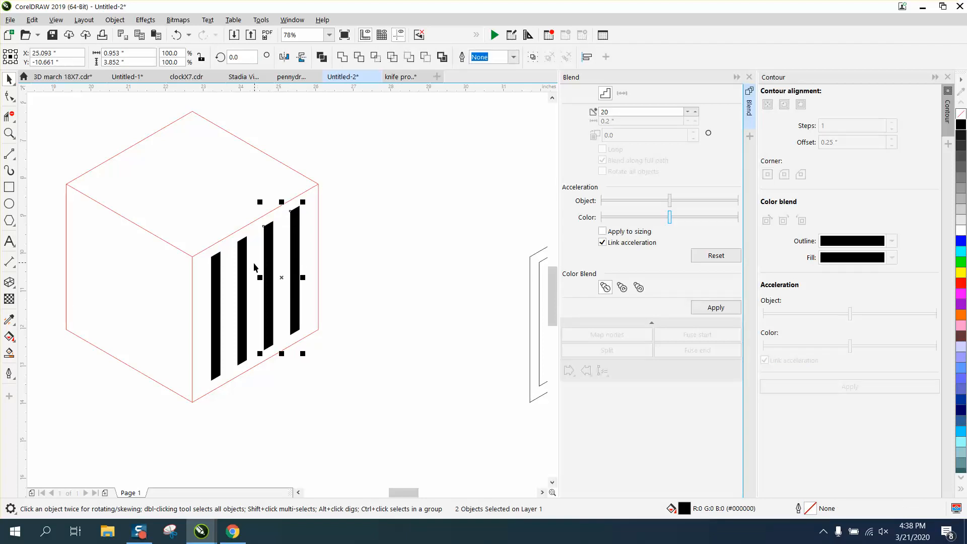
left_click(247, 270, "shift")
left_click(221, 288, "shift")
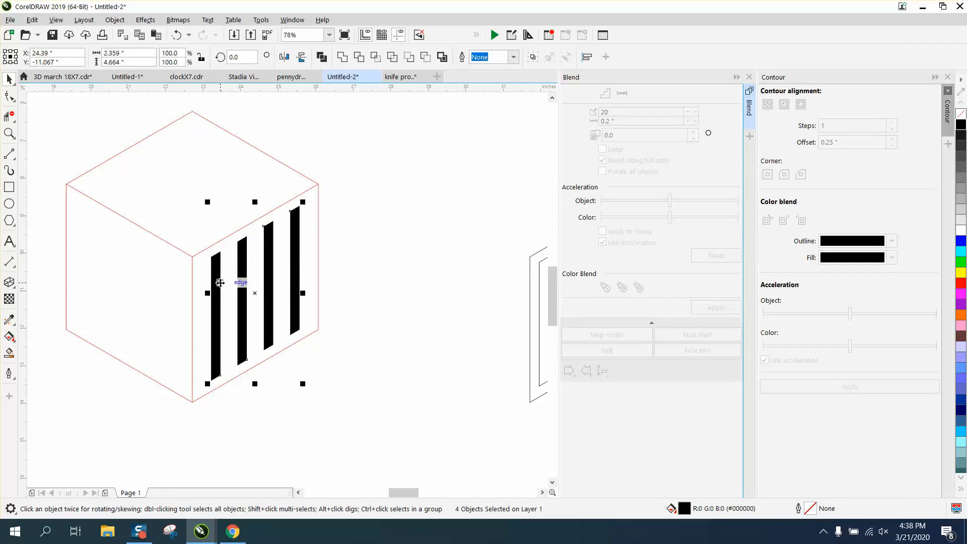
left_click(118, 24)
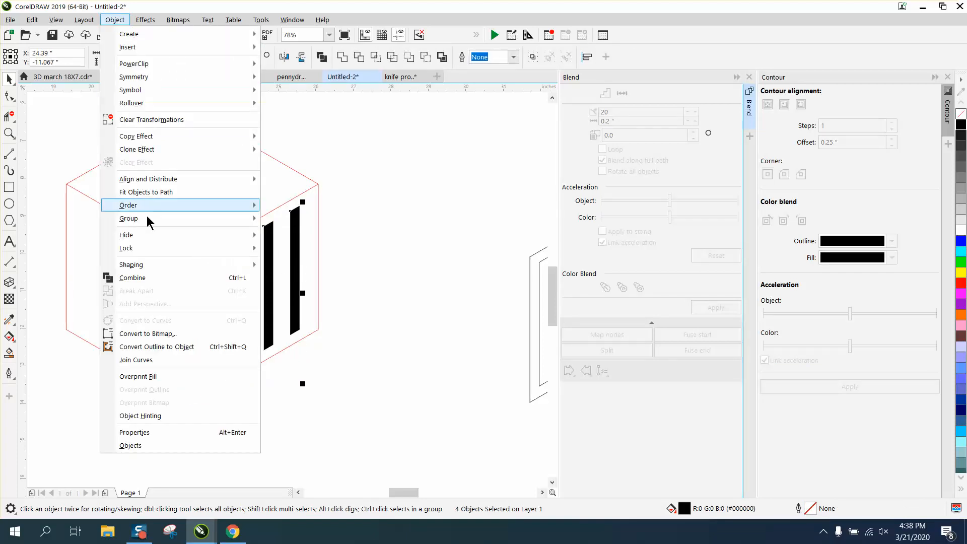
mouse_move(147, 221)
left_click(285, 221)
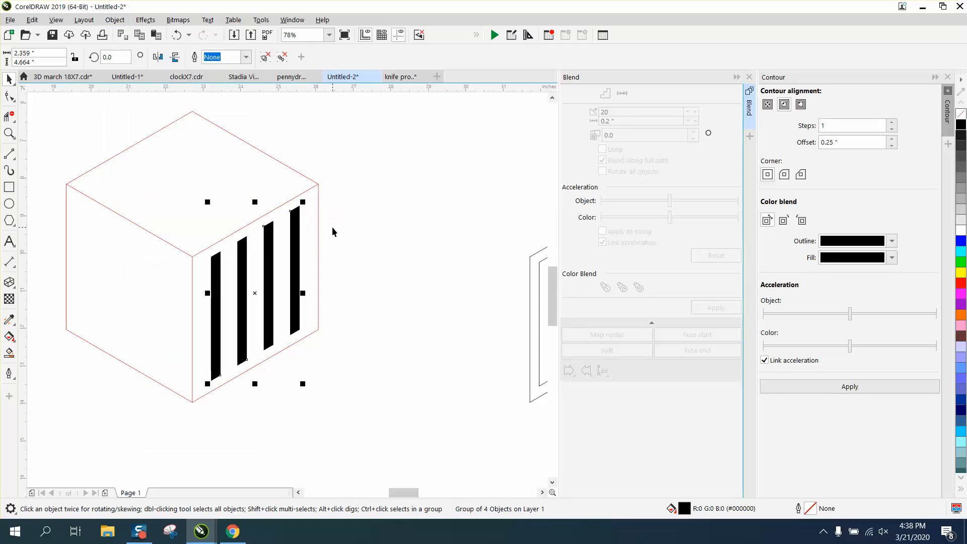
- Mirror a copy of the stripe group horizontally and place it on the cube's left face
left_click(159, 57)
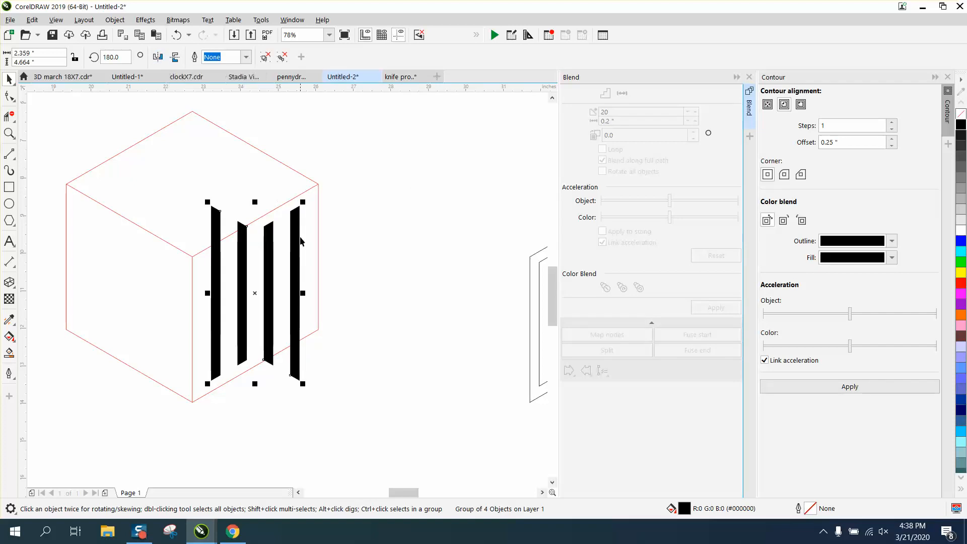
left_click_drag(259, 291, 129, 301)
scroll(407, 283, "down", 2)
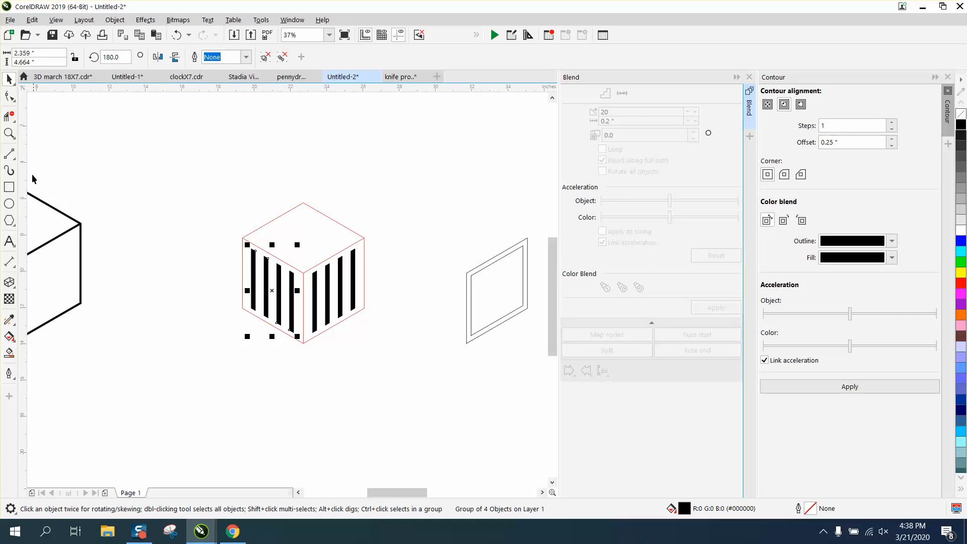
left_click(9, 133)
left_click_drag(179, 164, 518, 422)
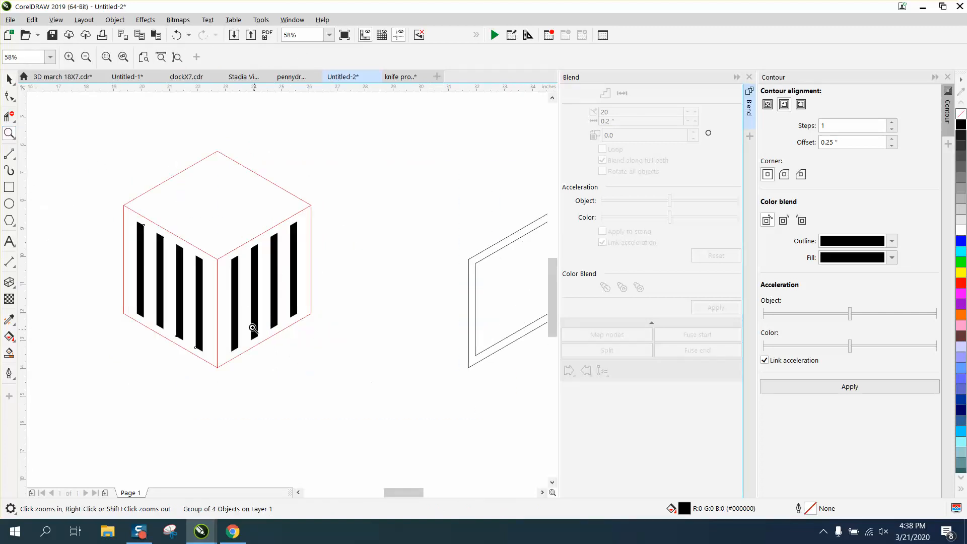
left_click(9, 79)
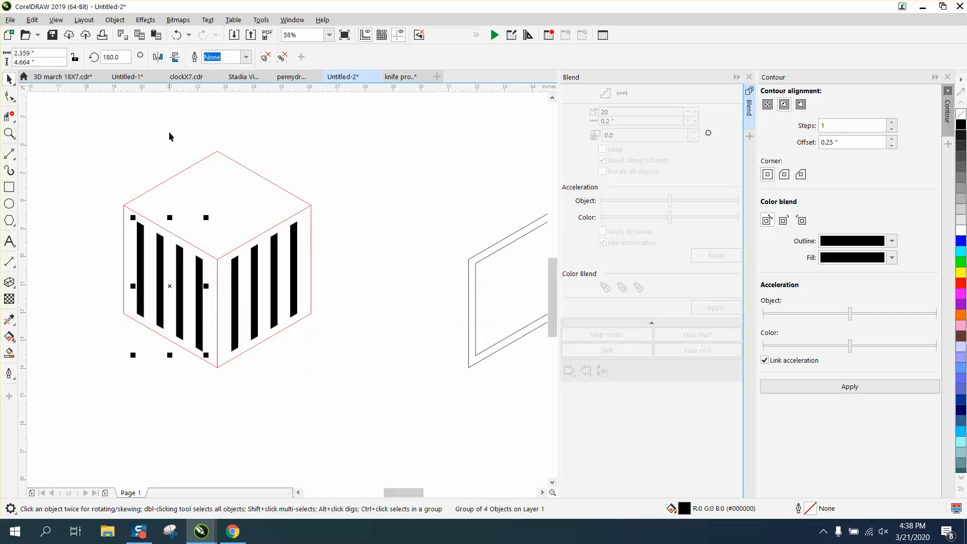
- Compare with the finished striped cube patterns beside the page, and delete the mirrored stripe group from the left face
scroll(169, 131, "down", 5)
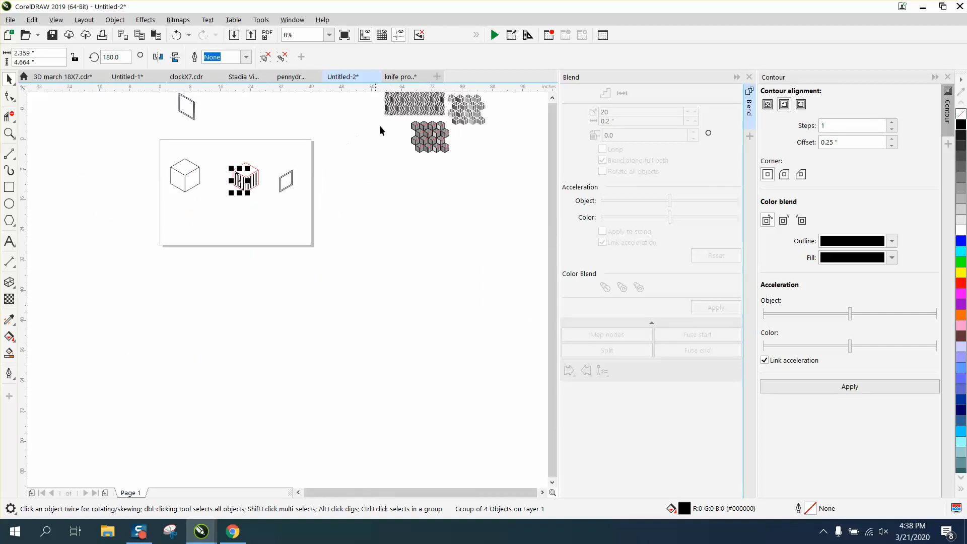
left_click(9, 133)
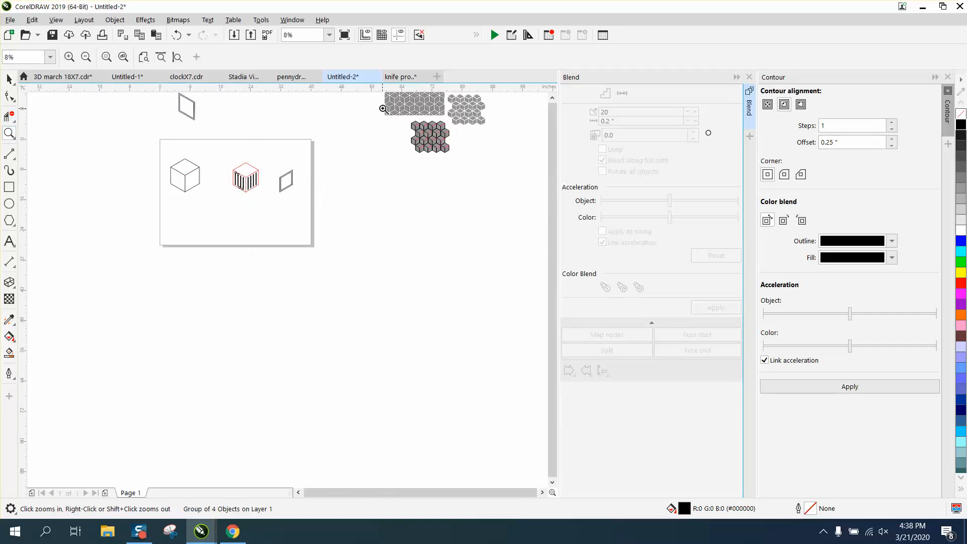
left_click_drag(383, 108, 456, 136)
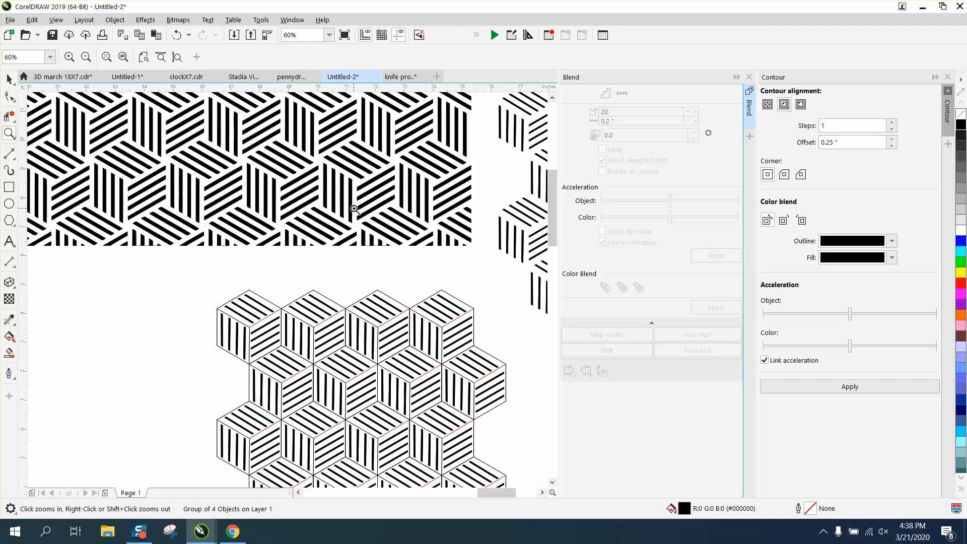
scroll(349, 191, "down", 6)
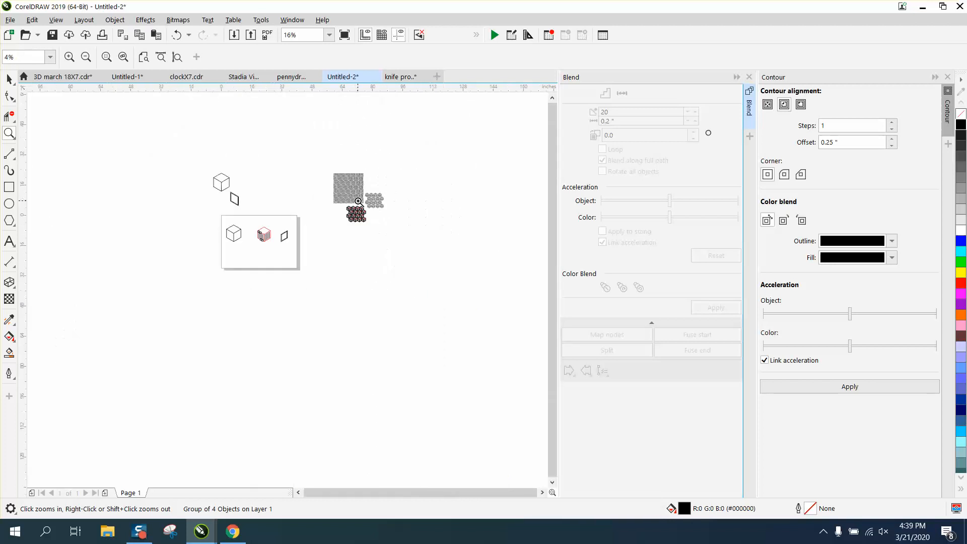
left_click_drag(254, 229, 305, 260)
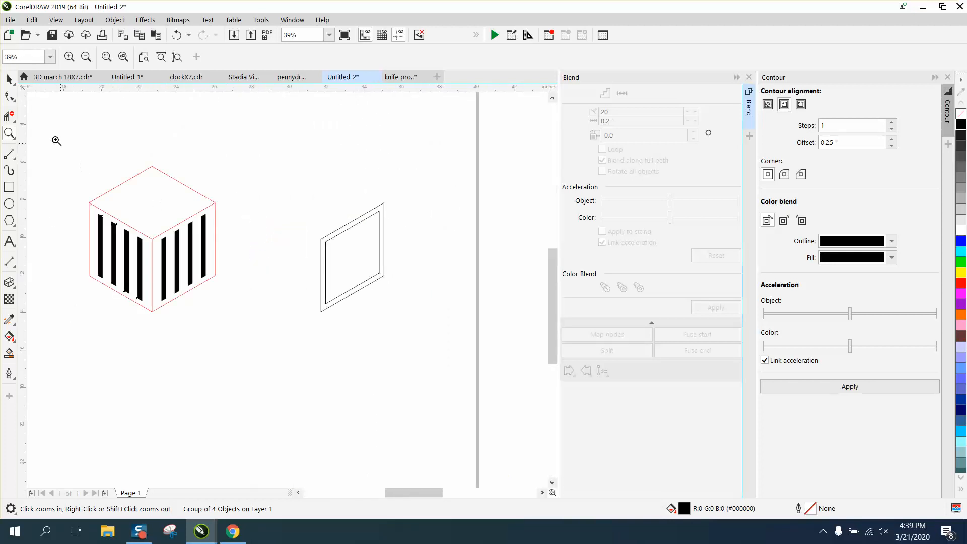
left_click(9, 79)
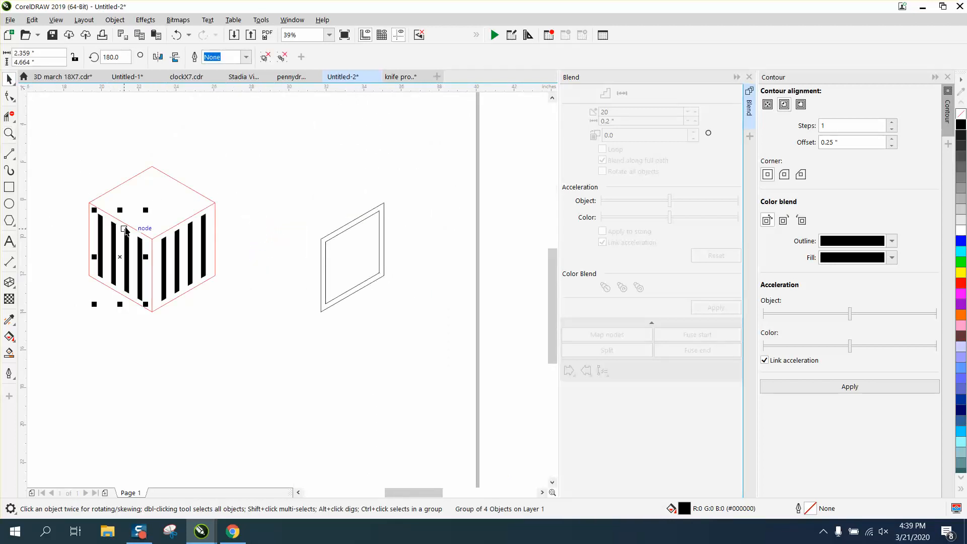
key("Delete")
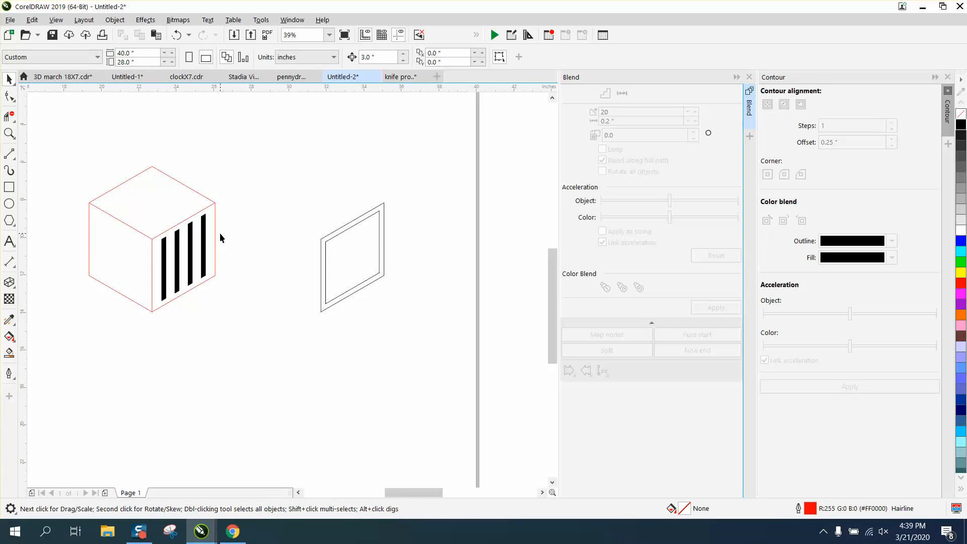